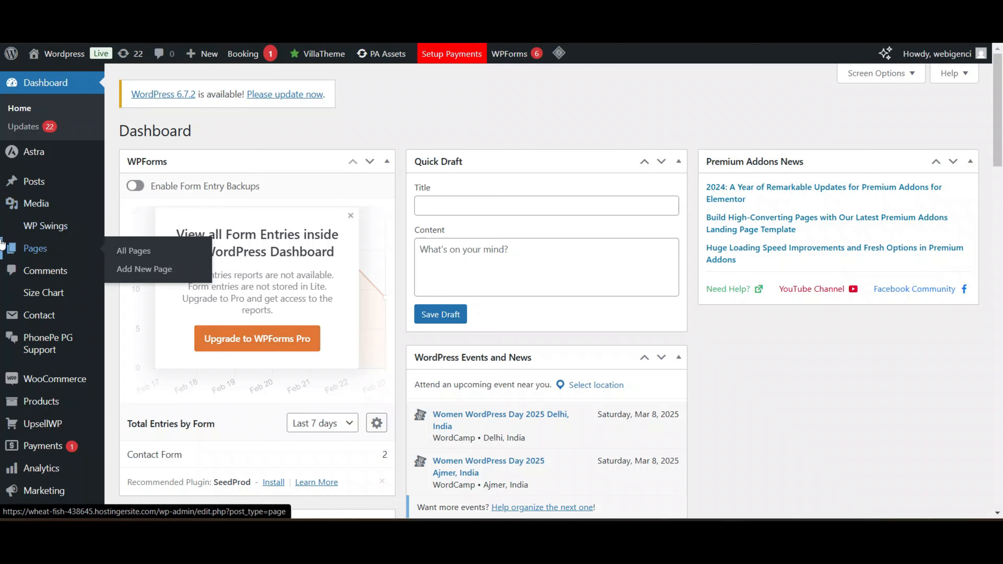
Open the WooCommerce products list and start adding a new product.
scroll(50, 249, "down", 5)
mouse_move(48, 198)
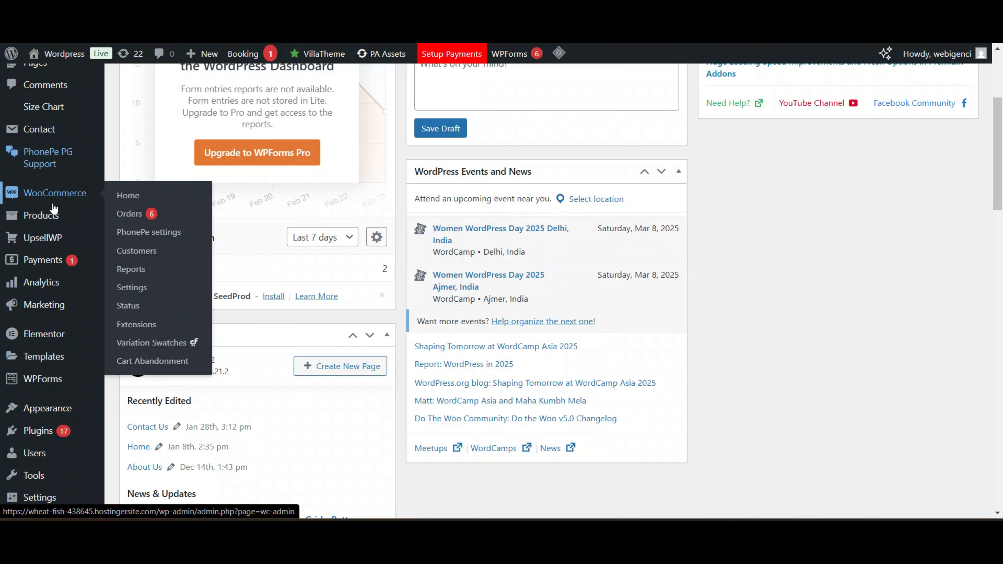
scroll(49, 200, "up", 2)
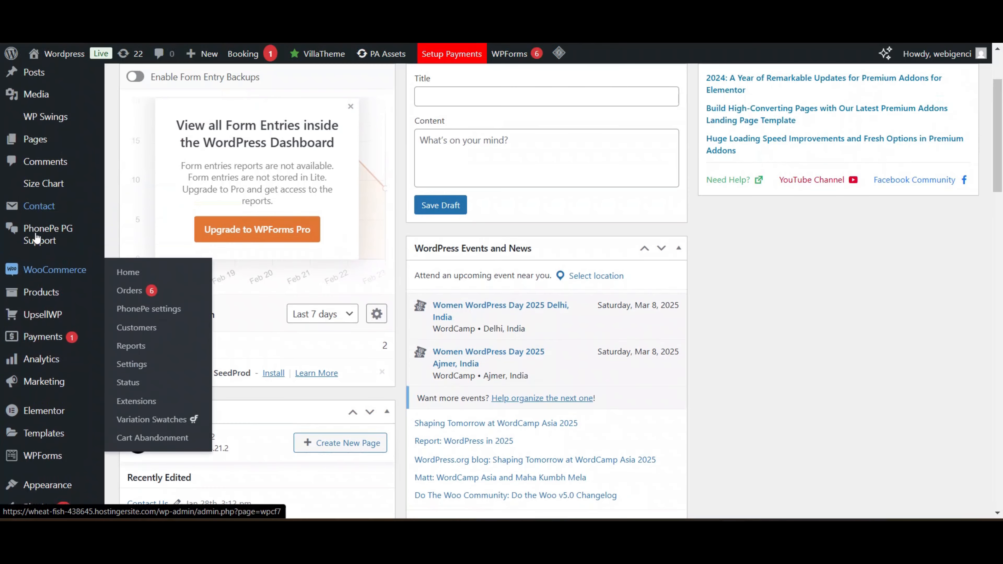
mouse_move(39, 297)
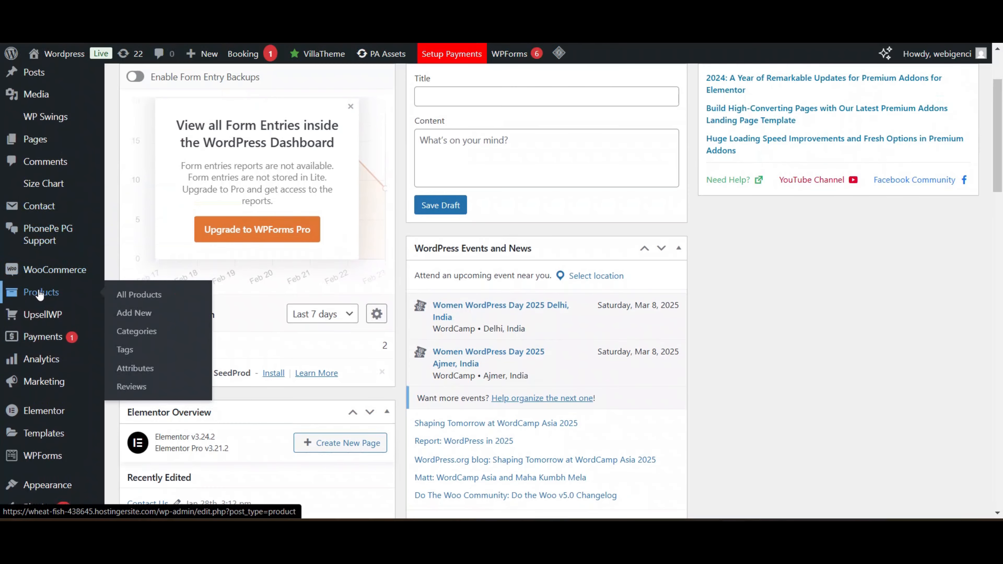
left_click(133, 297)
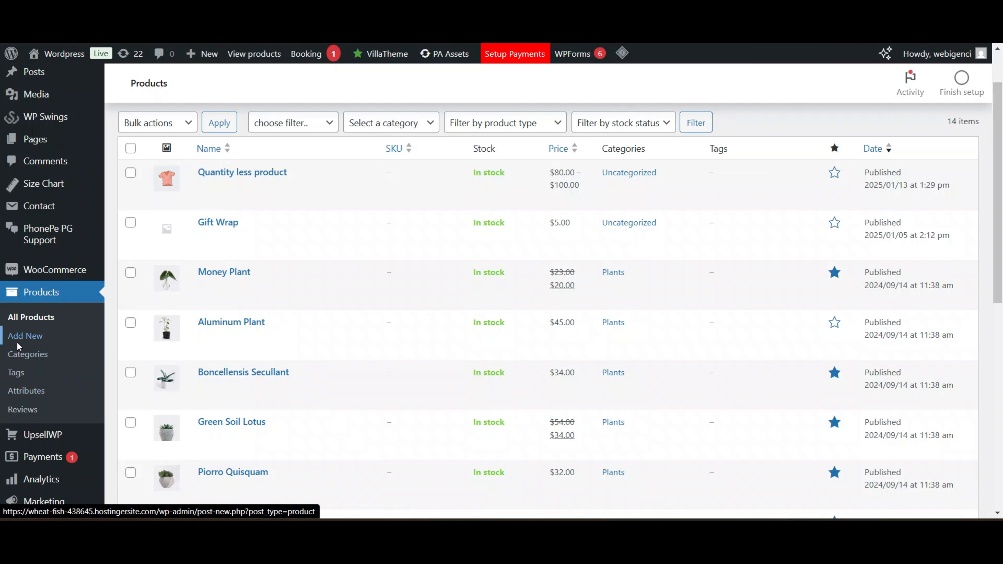
left_click(18, 345)
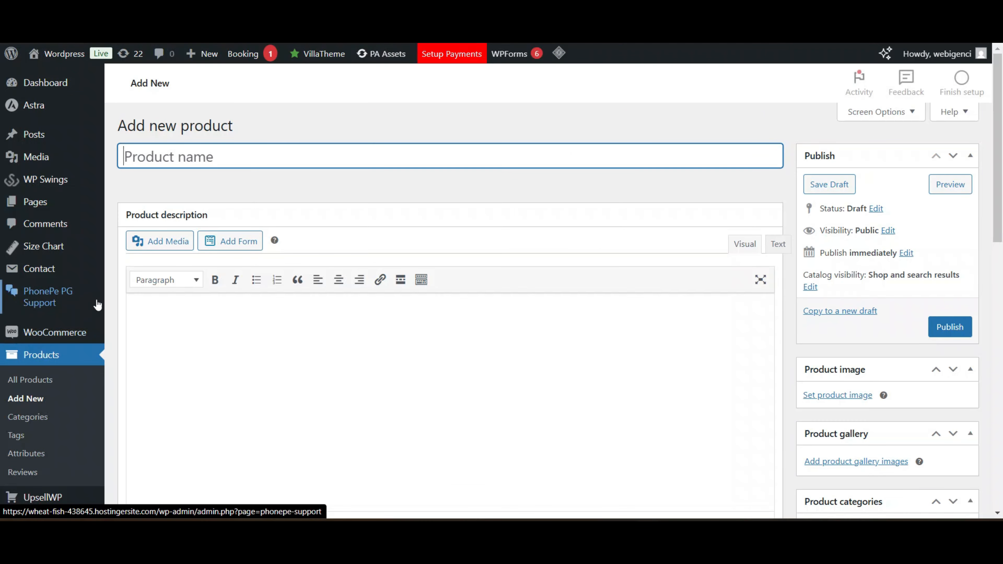
Enter "Product Name" as the new product's title.
right_click(156, 155)
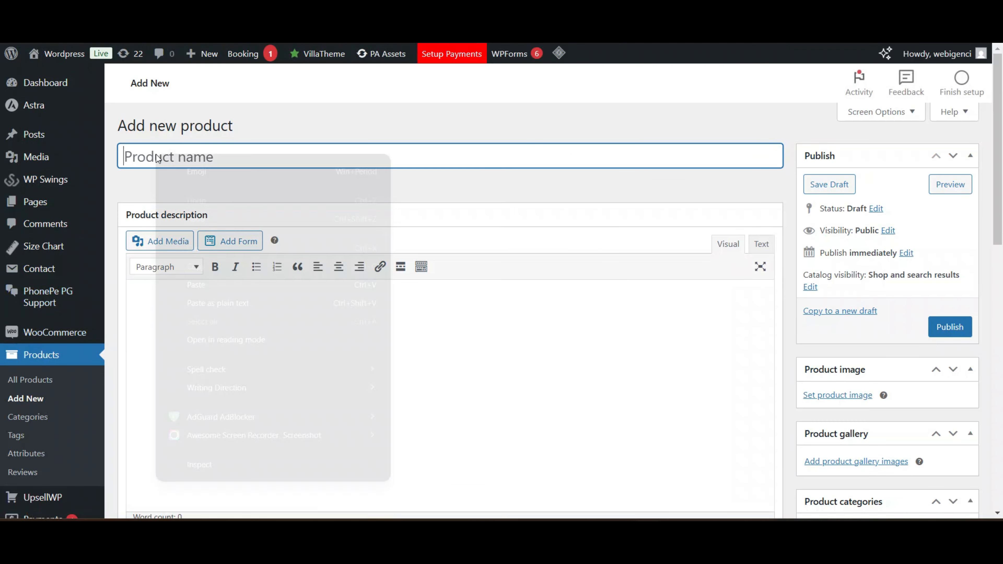
left_click(144, 149)
type("Rpr")
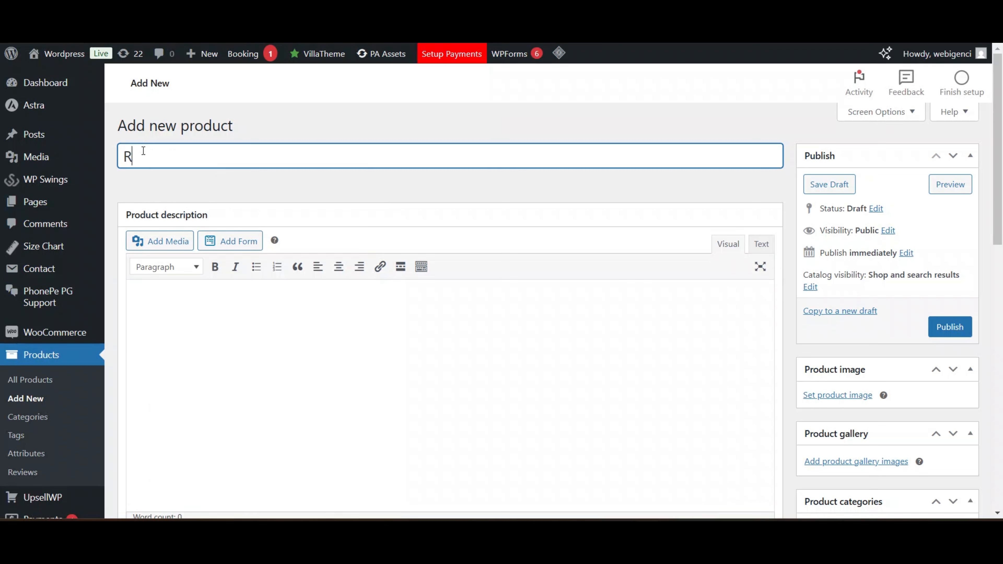
key("BackSpace")
key("BackSpace")
key("BackSpace")
type("Product Name")
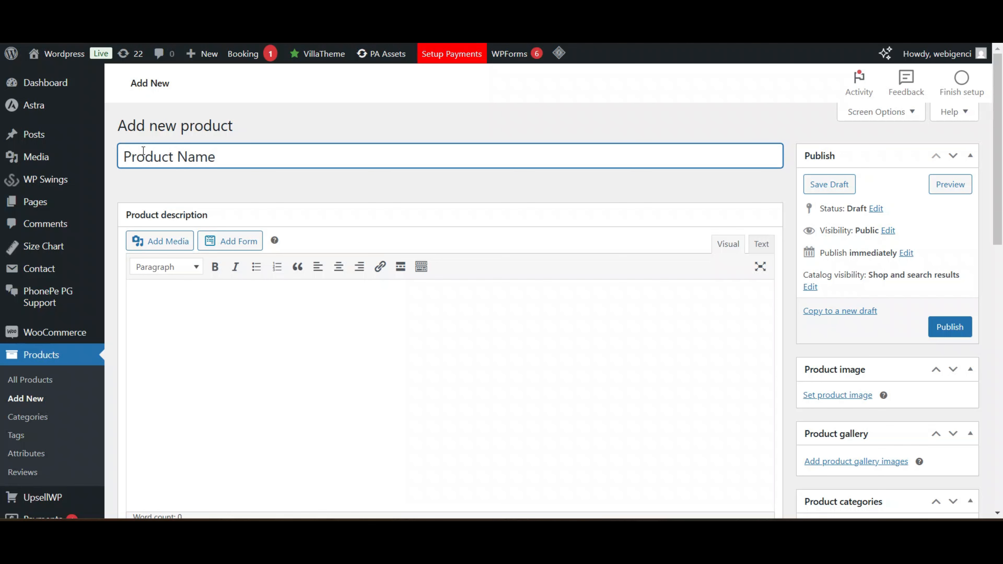
Write "Produdct desc" in the main product description.
scroll(178, 166, "down", 3)
left_click(290, 206)
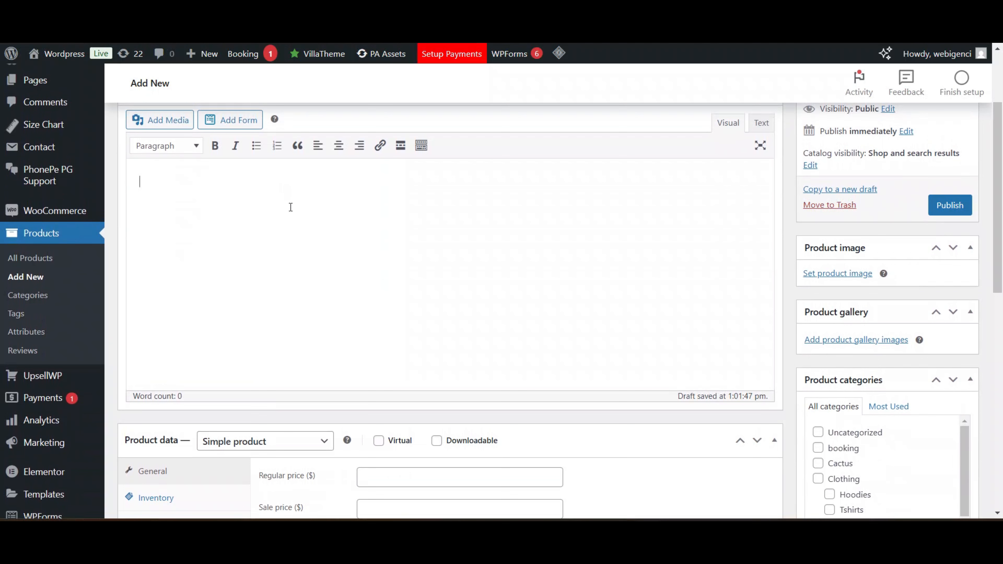
type("Prardduc")
key("BackSpace")
type("dct desc")
Format the product description text as Heading 4 and align it left.
key("ctrl+a")
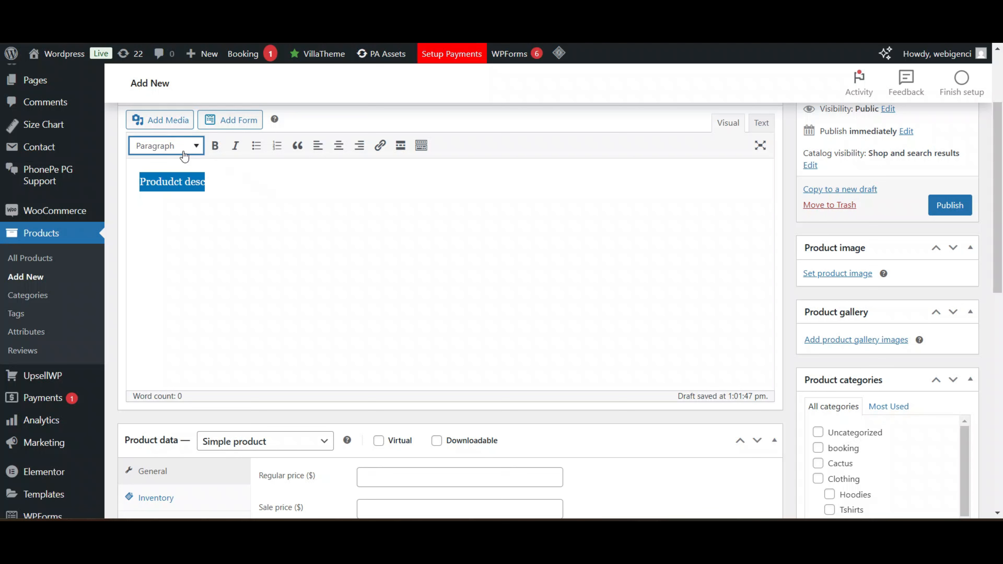
left_click(180, 150)
left_click(182, 276)
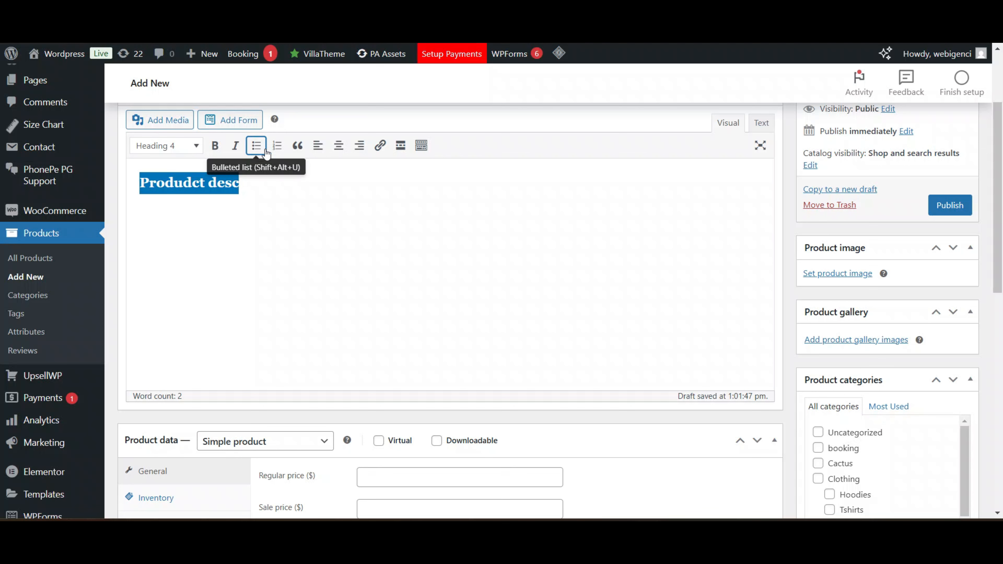
left_click(318, 150)
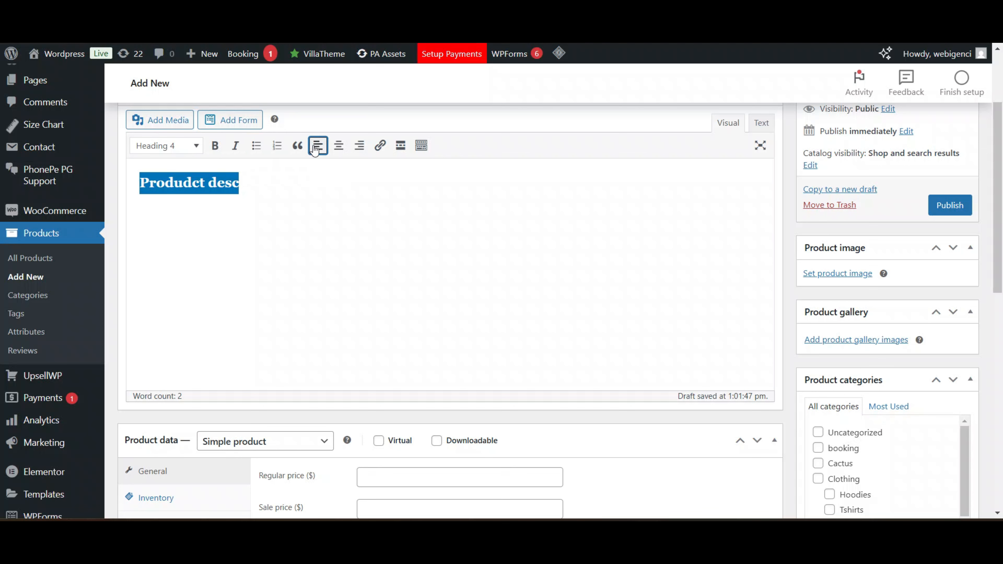
left_click(338, 148)
left_click(318, 147)
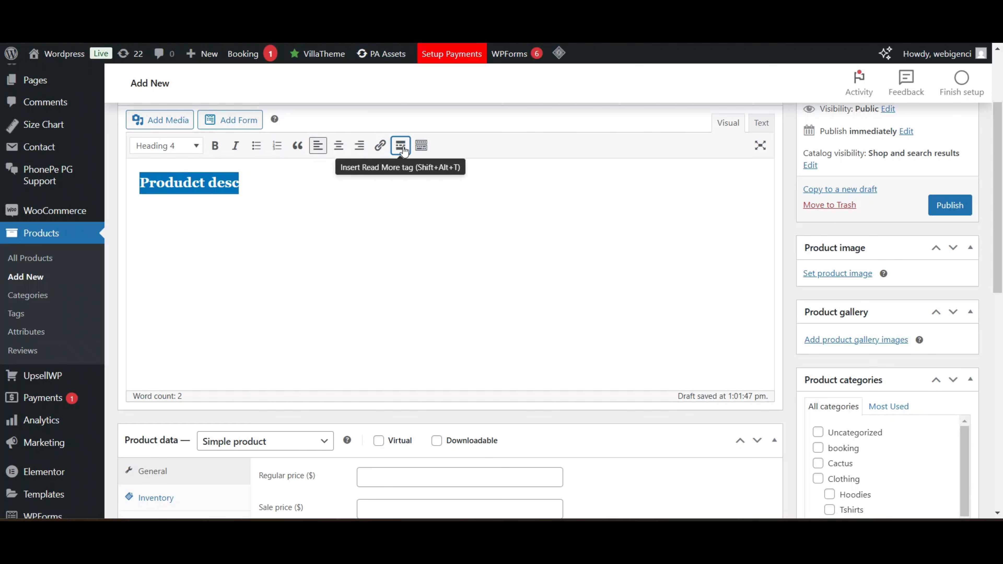
left_click(278, 183)
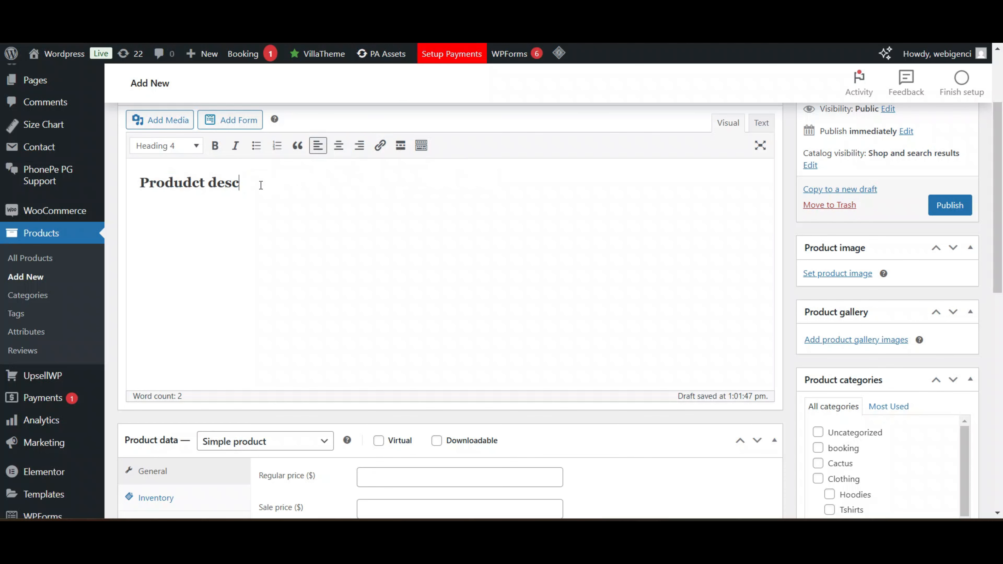
Add the paragraph "This is dummy product desc." below the heading in the product description.
left_click(167, 125)
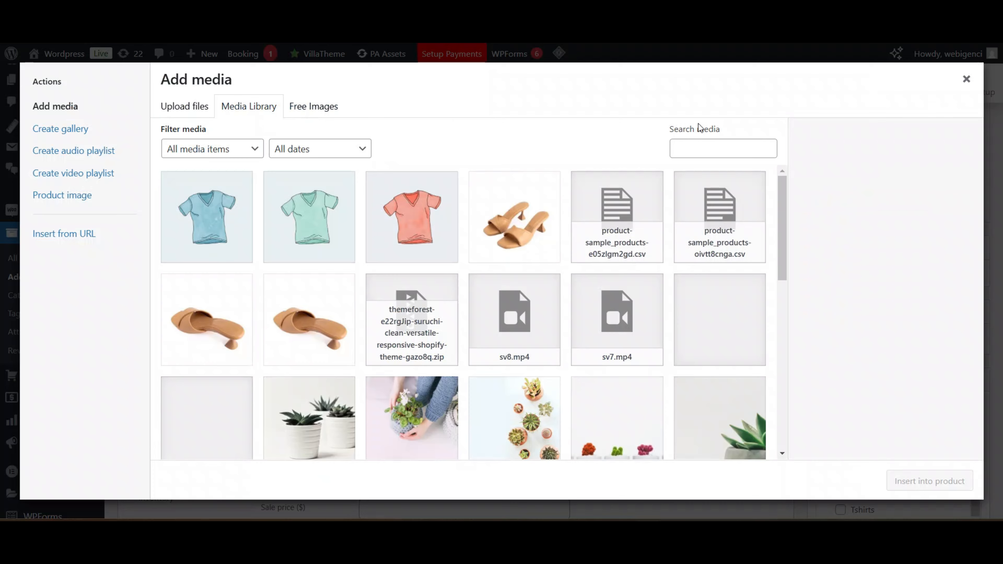
left_click(968, 79)
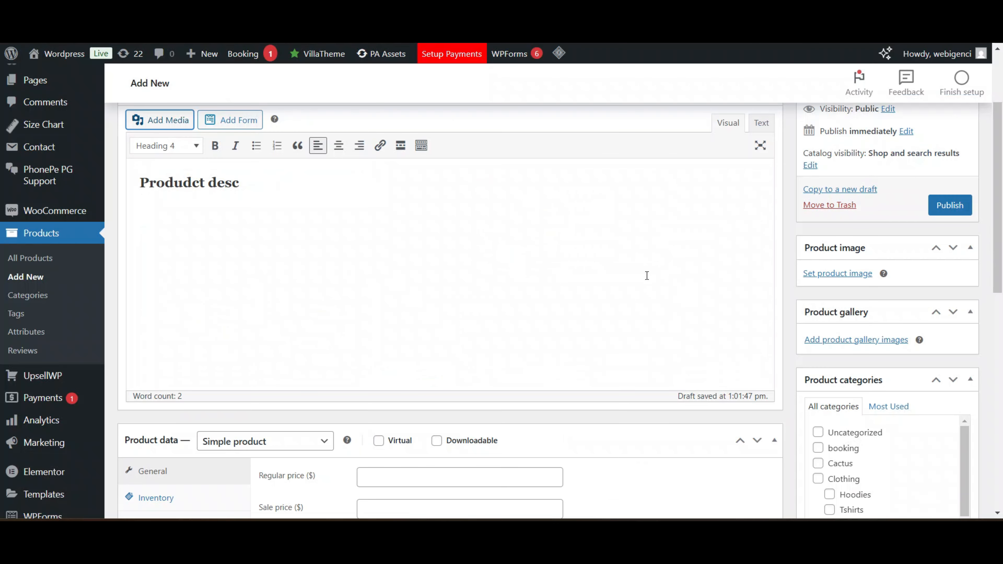
key("Return")
type("Thixis")
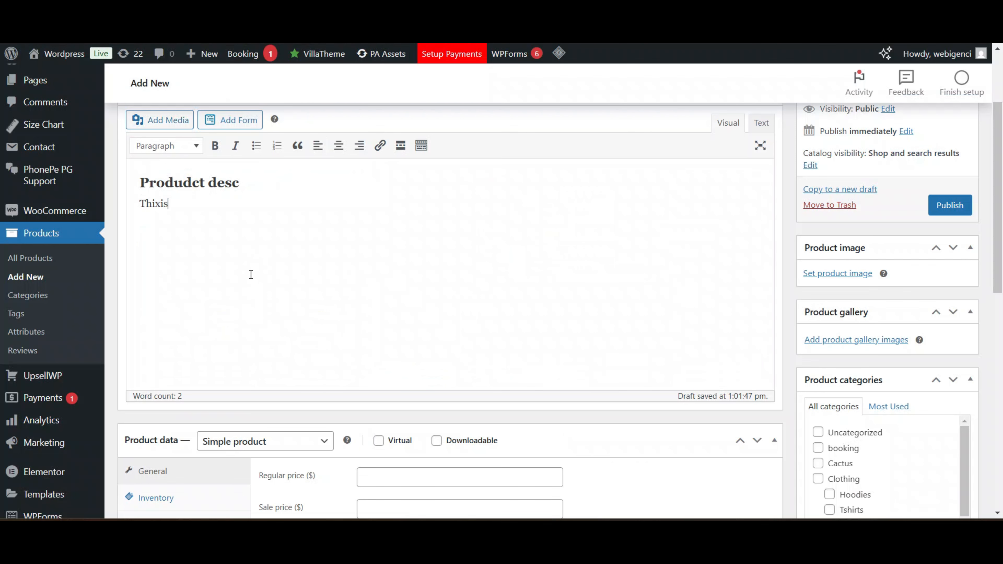
key("BackSpace")
key("BackSpace")
key("BackSpace")
type("s is dummy product desc.")
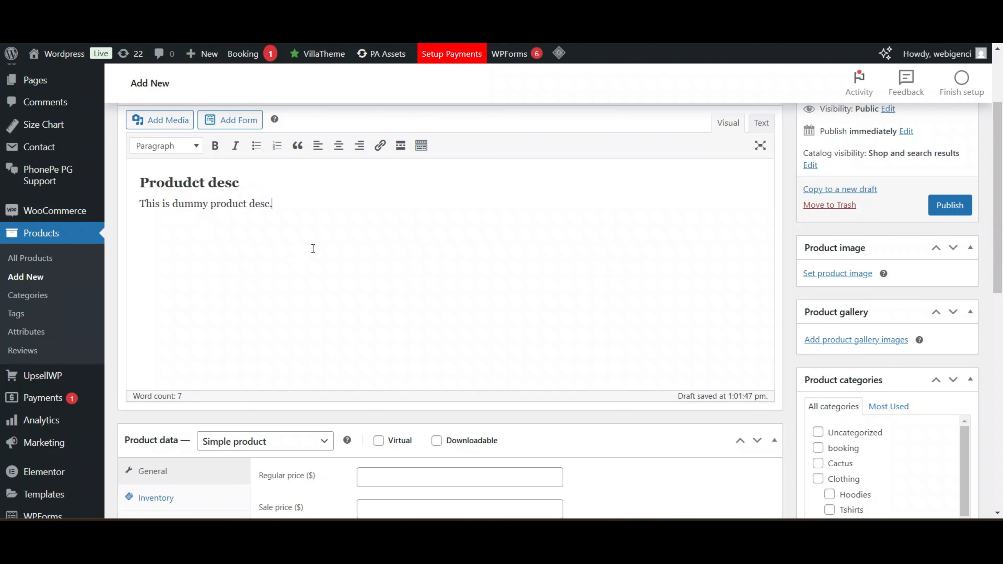
Enter "Short product desc" as the product short description and publish the product.
scroll(313, 248, "up", 3)
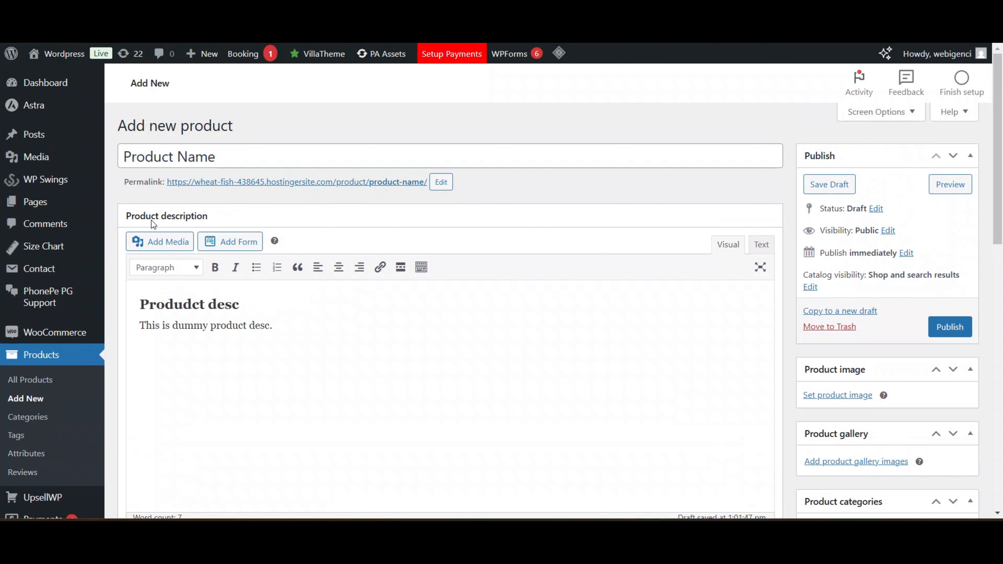
scroll(151, 221, "down", 15)
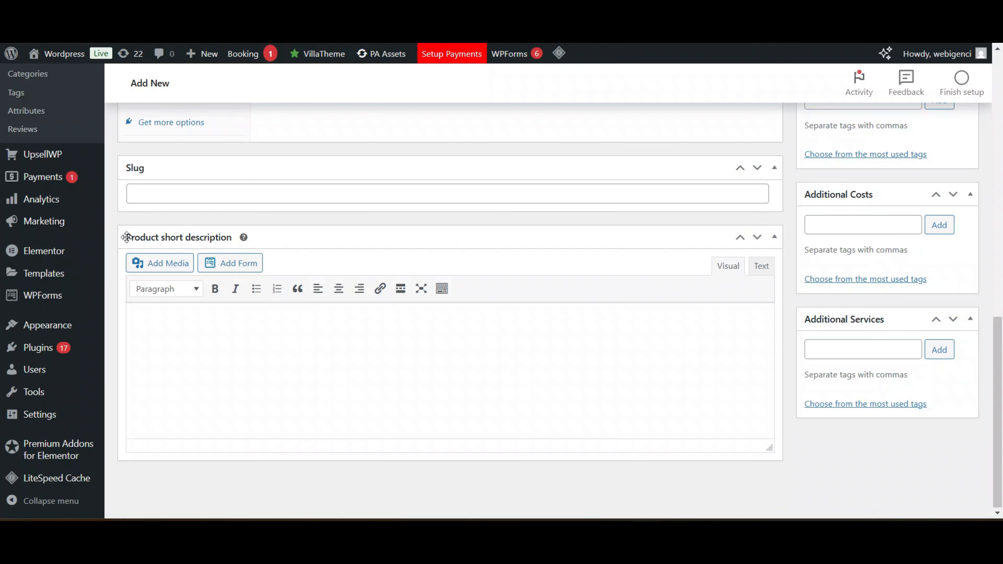
left_click(318, 347)
type("Short product desc")
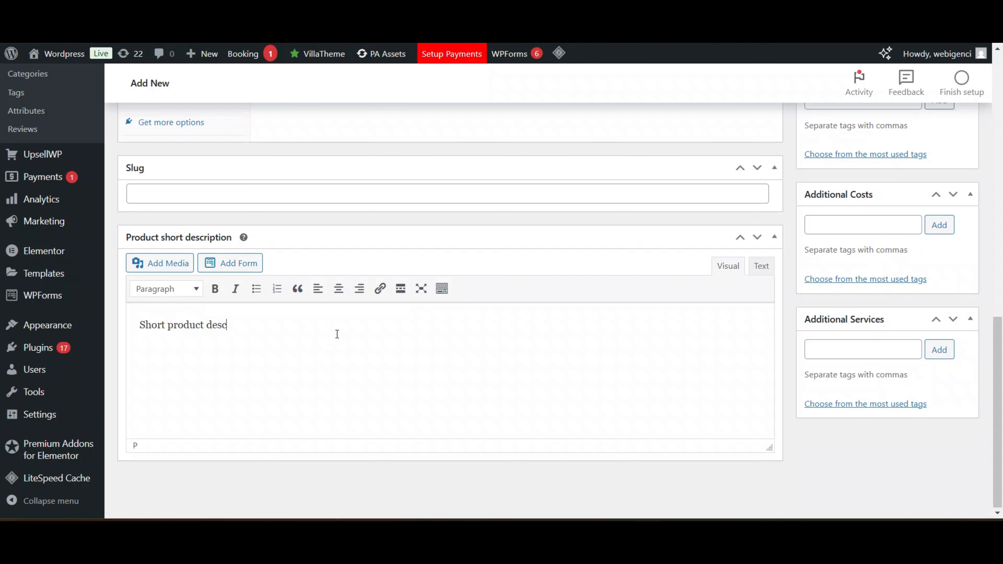
scroll(337, 333, "up", 15)
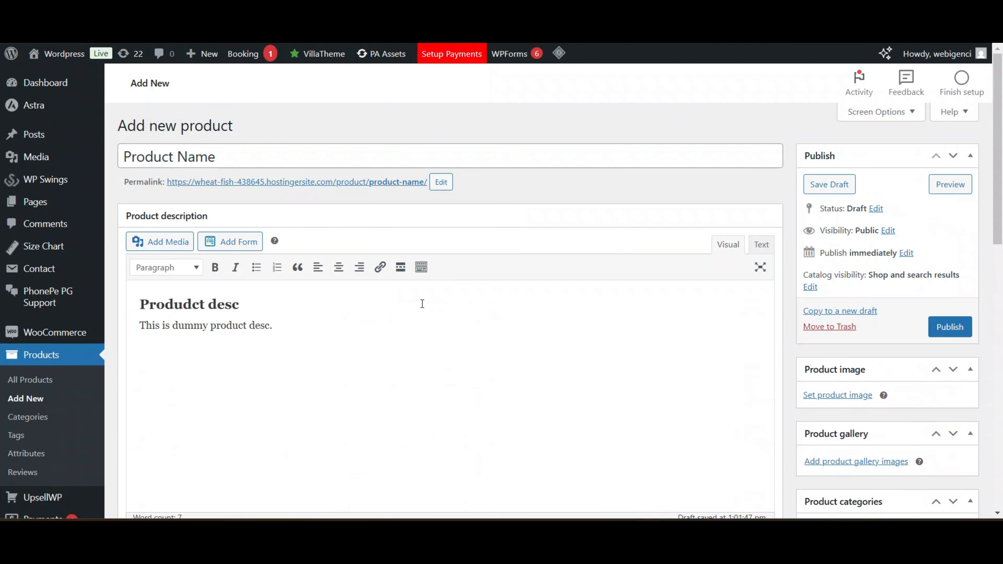
left_click(949, 328)
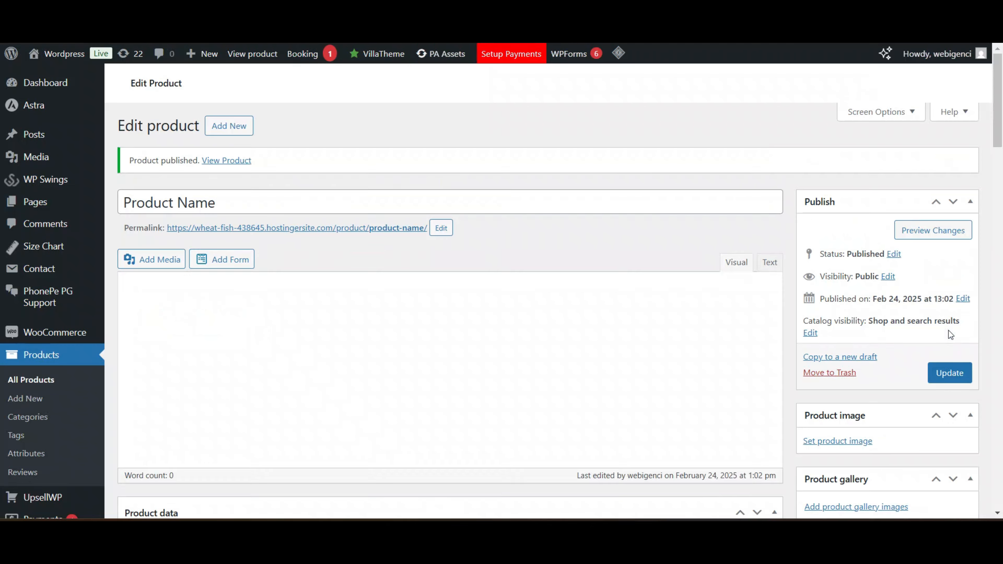
Preview the published product page and examine where the title, short description and full description appear.
left_click(933, 230)
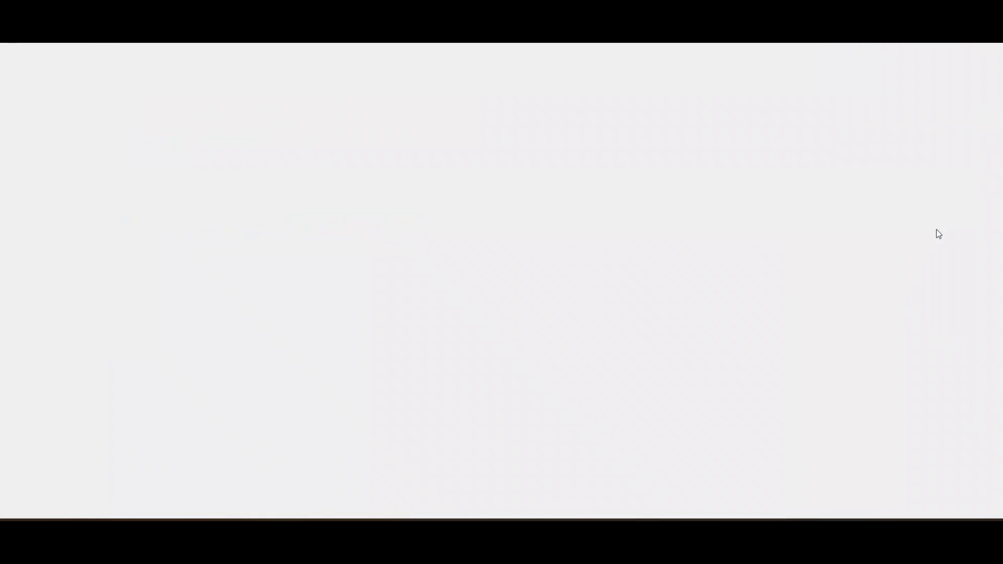
scroll(753, 248, "down", 1)
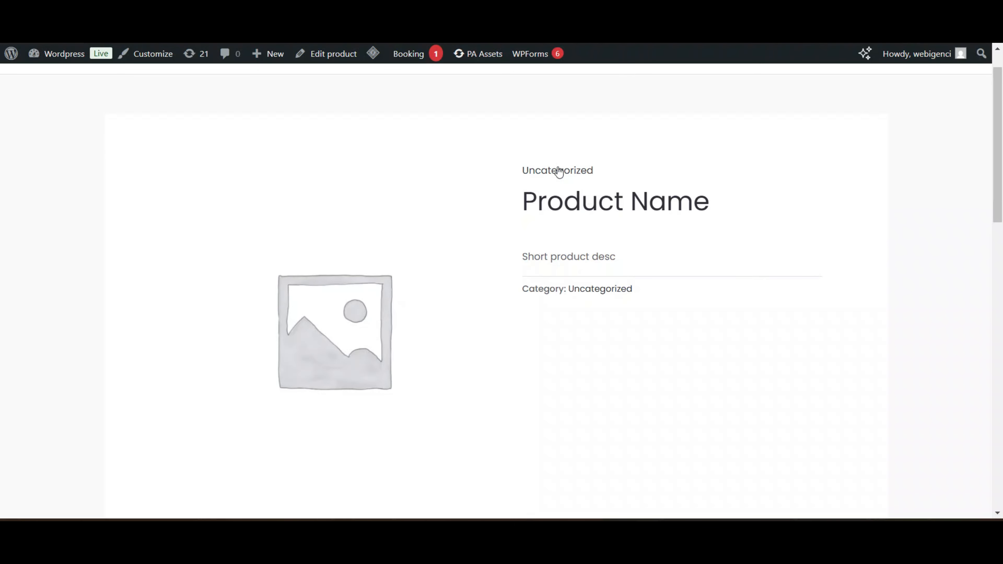
left_click_drag(522, 200, 710, 202)
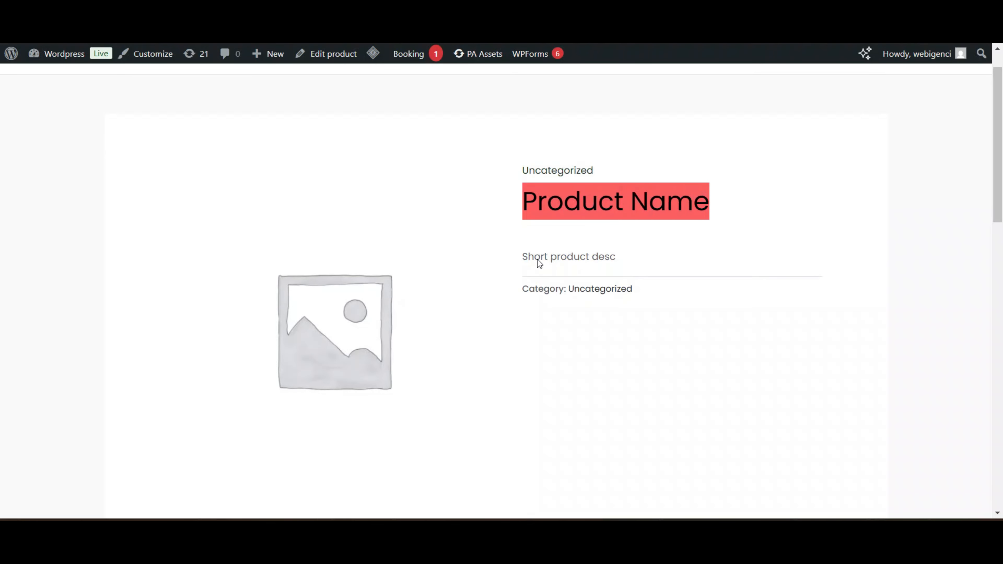
scroll(528, 256, "down", 10)
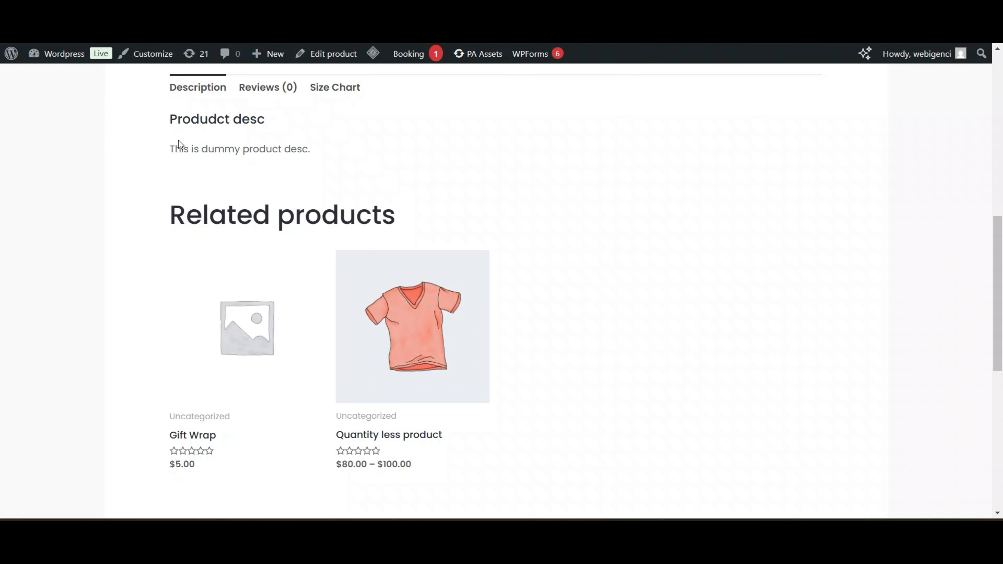
left_click_drag(166, 124, 339, 160)
left_click(342, 162)
left_click_drag(163, 116, 310, 149)
left_click(308, 147)
scroll(307, 146, "up", 7)
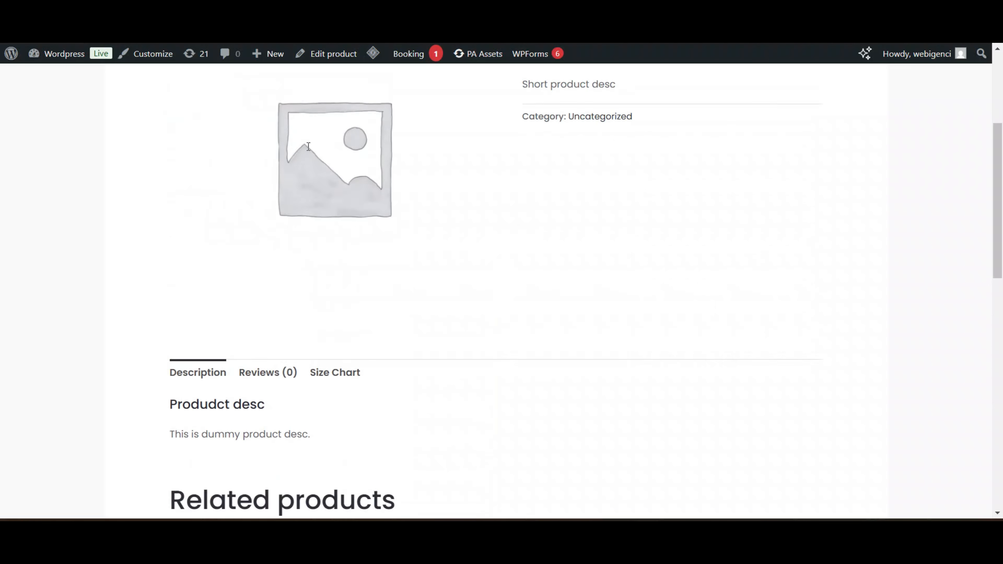
scroll(519, 257, "up", 2)
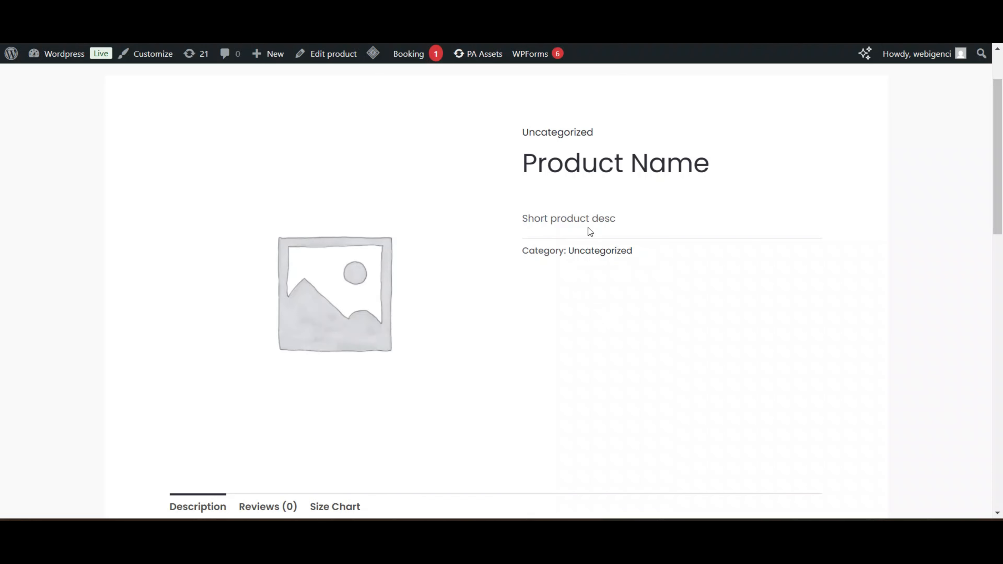
scroll(588, 227, "down", 5)
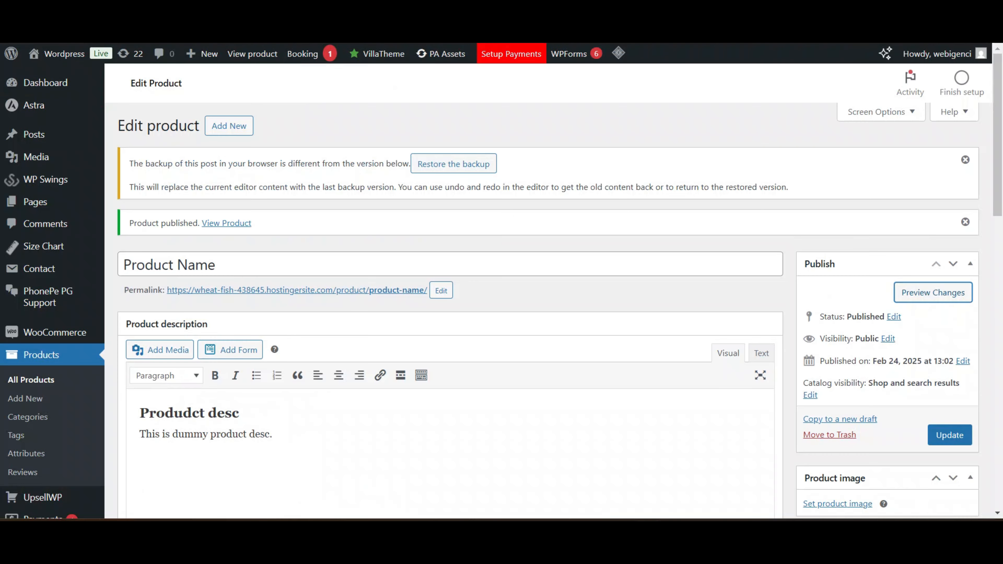
Compare the product data options for the Grouped, Variable and External/Affiliate product types, returning the type to Simple product.
scroll(547, 260, "down", 7)
scroll(548, 260, "down", 4)
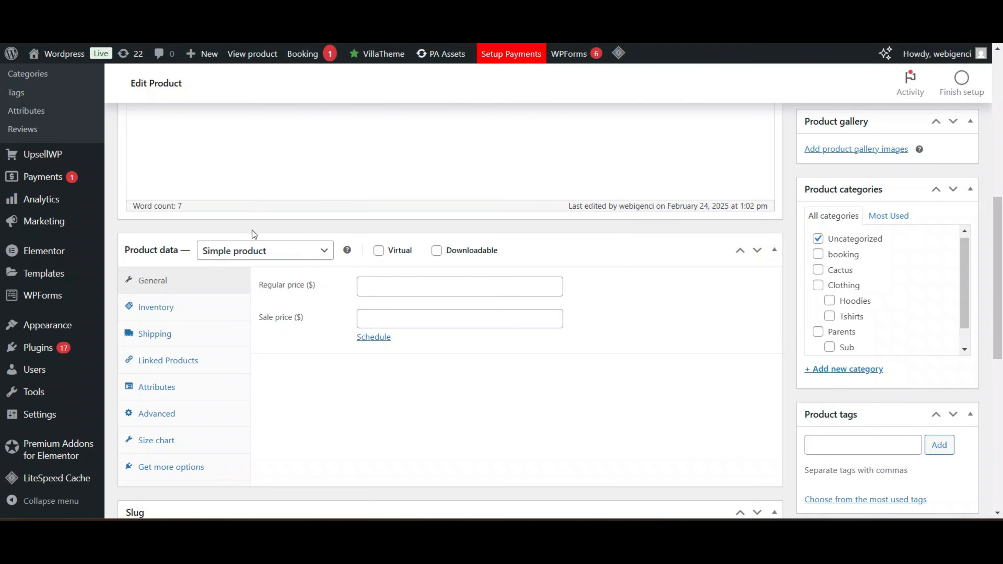
left_click(242, 250)
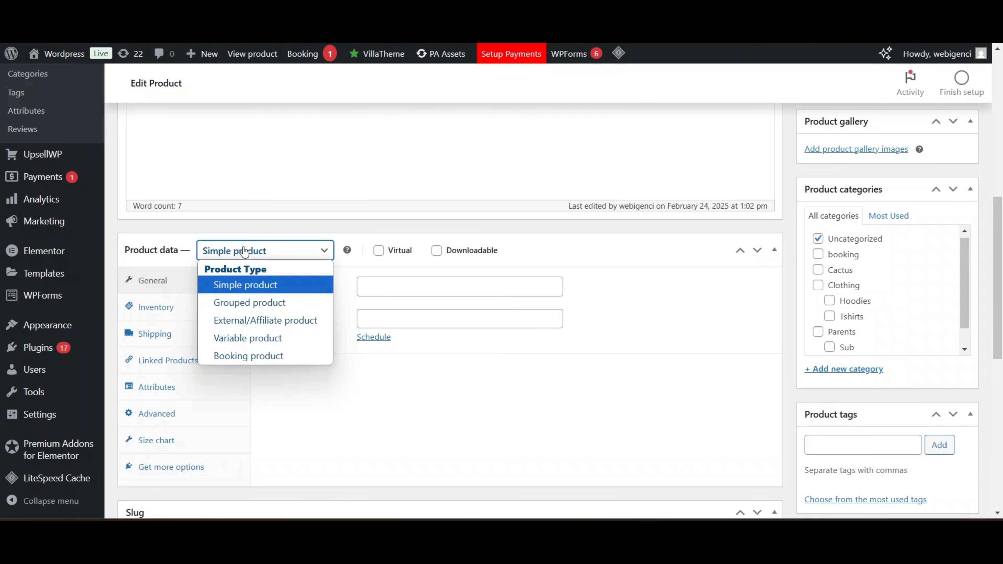
left_click(248, 303)
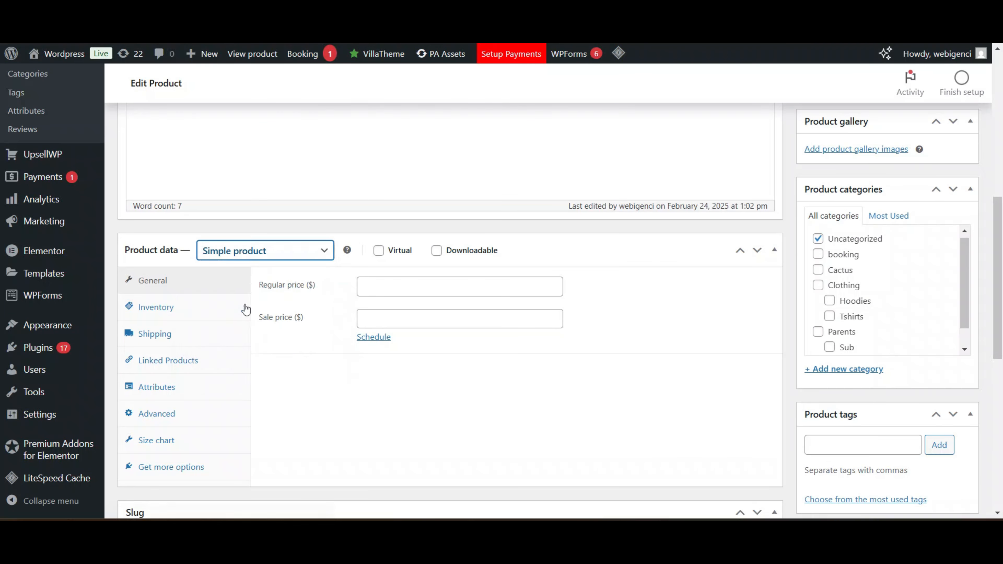
left_click(254, 255)
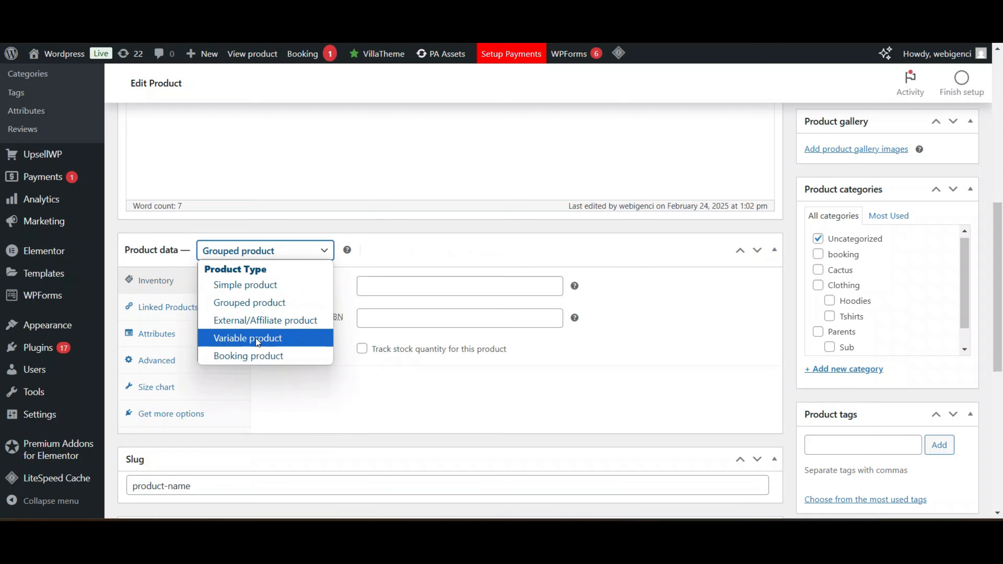
left_click(257, 339)
left_click(255, 252)
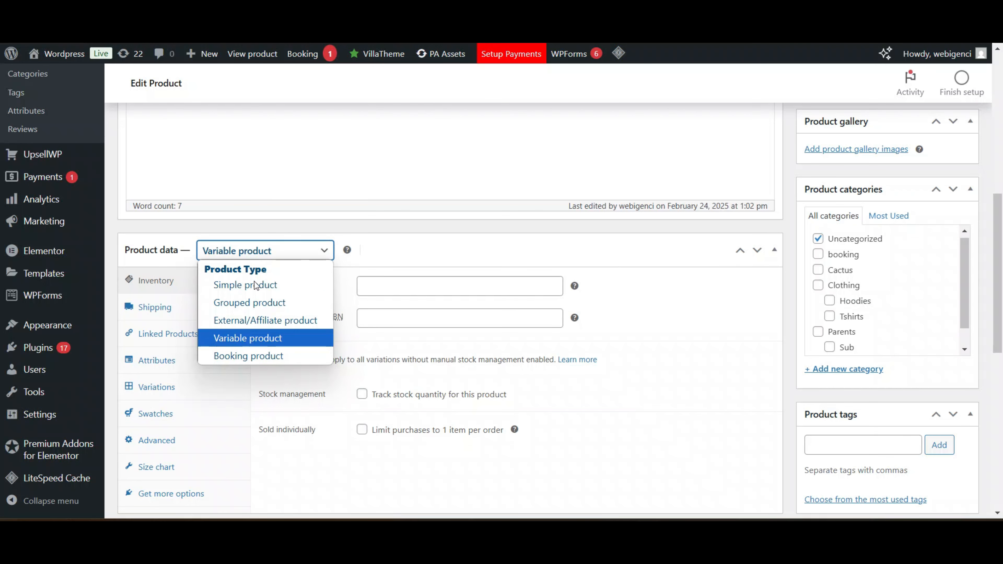
left_click(256, 320)
left_click(236, 250)
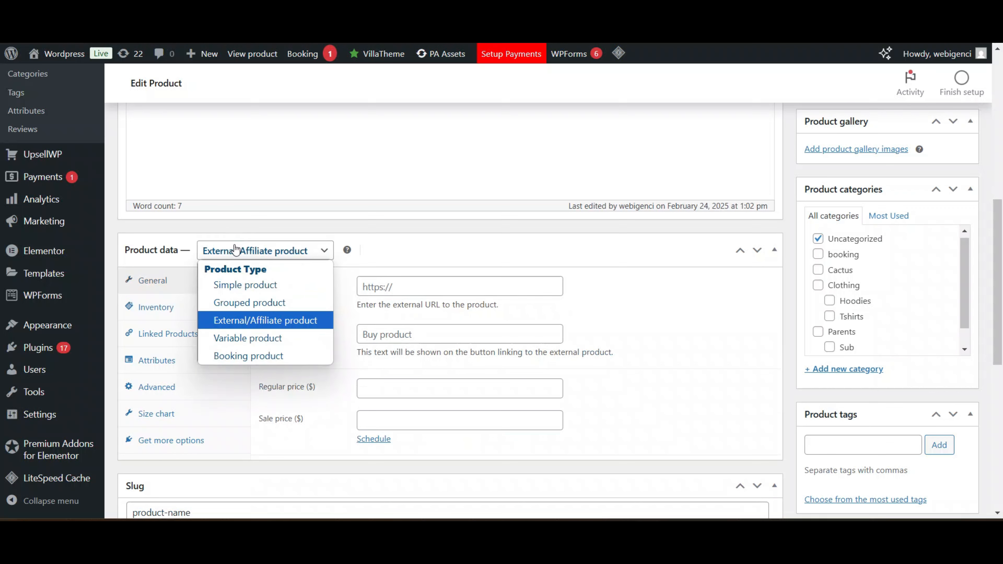
left_click(236, 285)
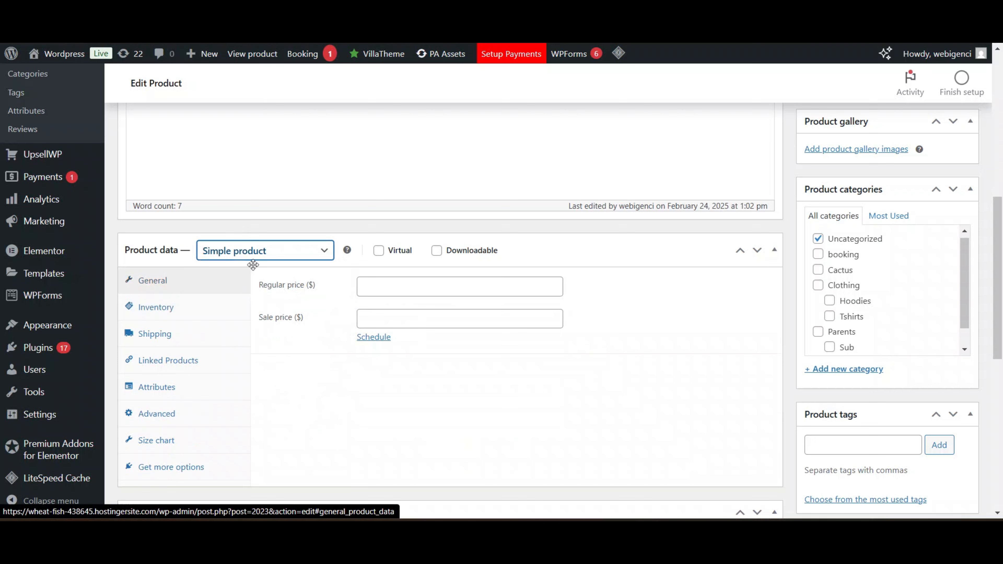
Look through the product type choices, view the Variable product options again and set the type back to Simple product.
left_click(264, 257)
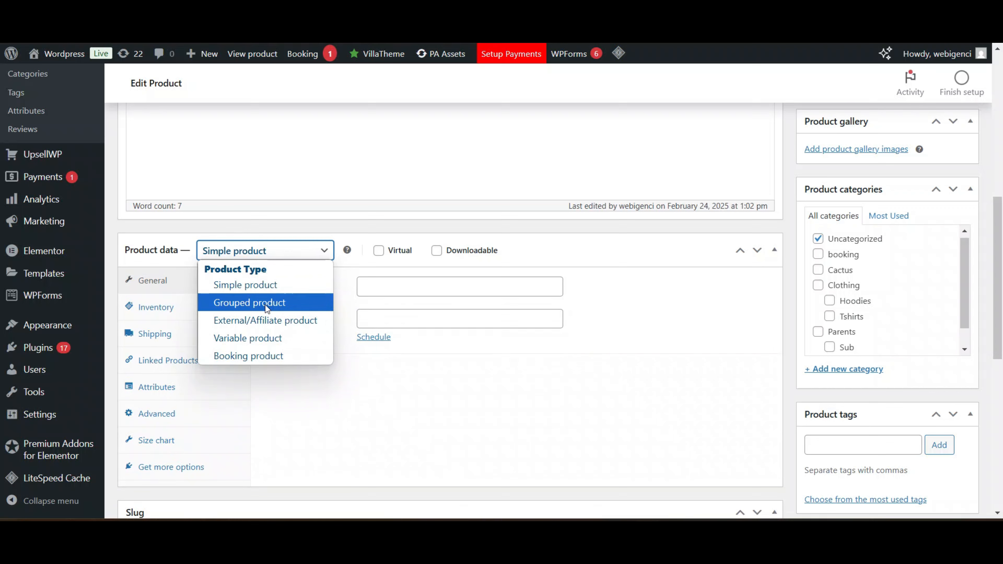
left_click(262, 338)
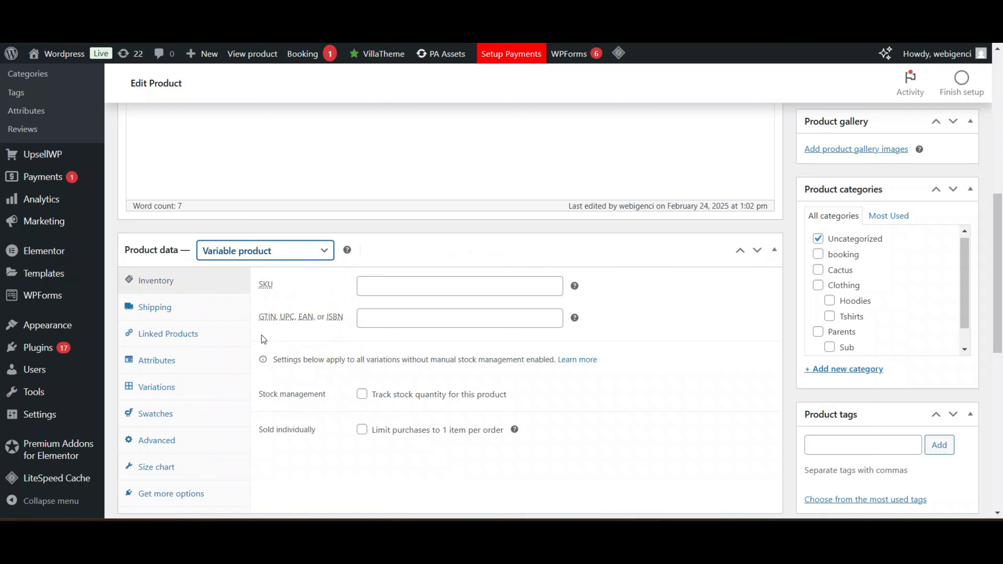
left_click(265, 255)
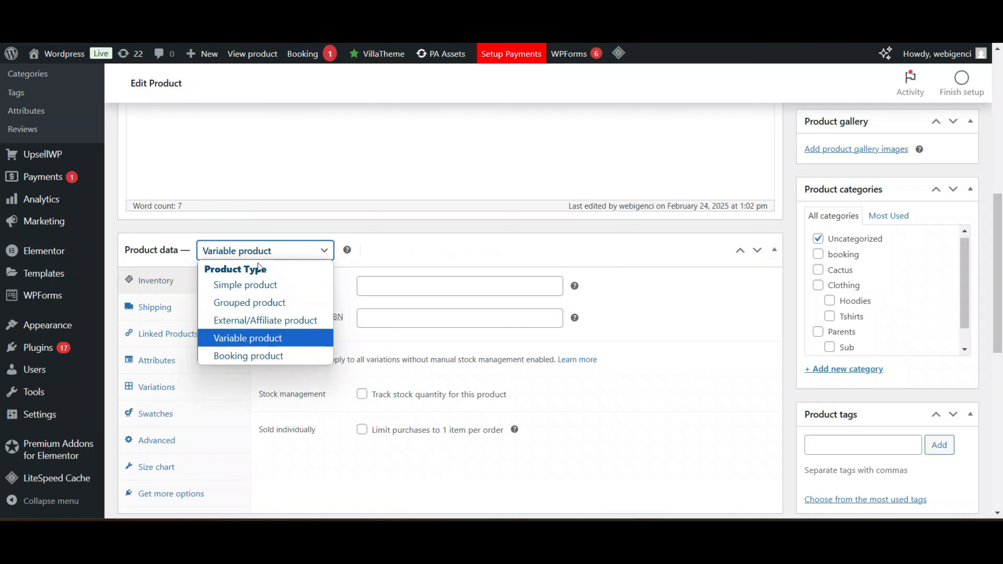
left_click(245, 287)
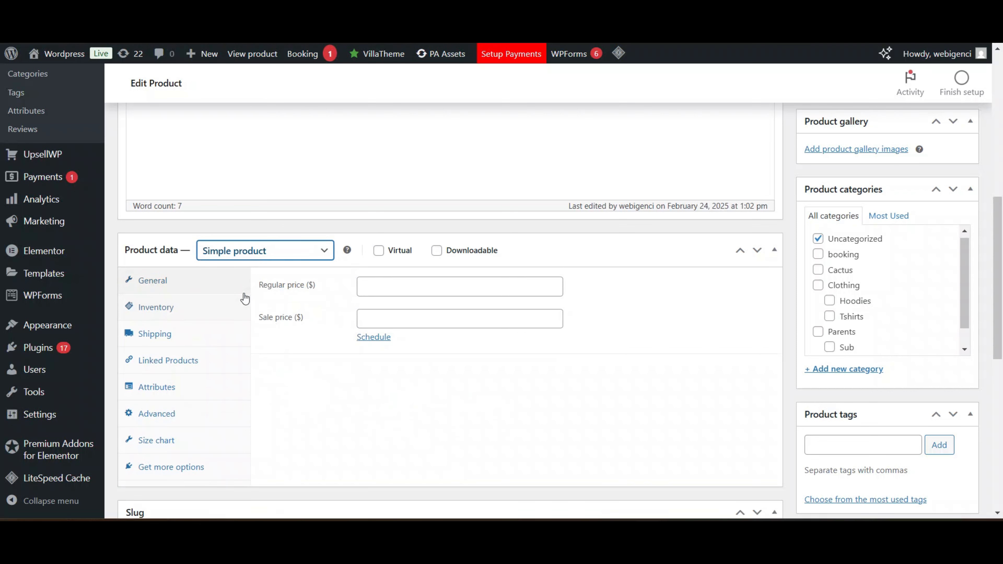
Set the product's regular price to 999 and its sale price to 599.
left_click(433, 294)
key("Down")
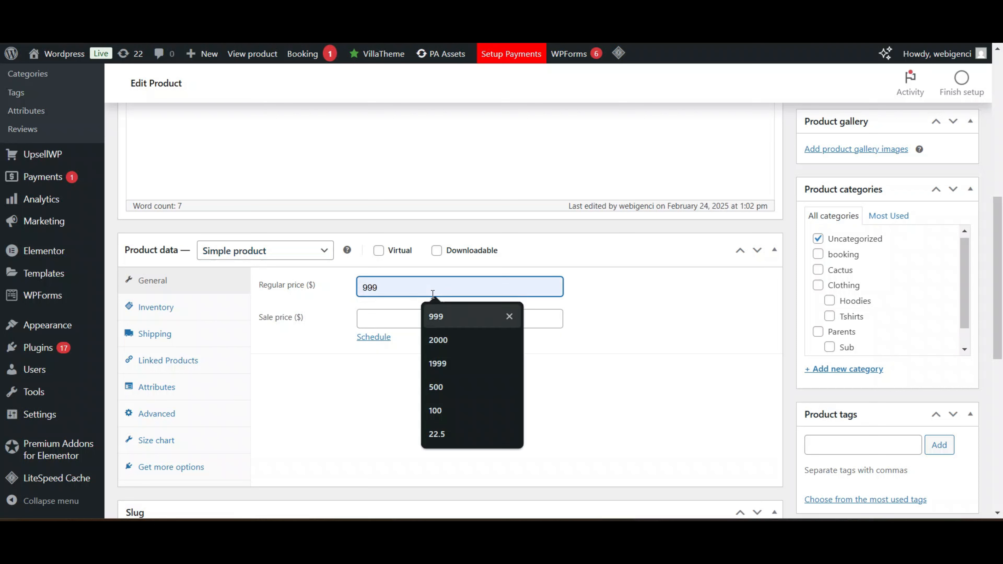
left_click(441, 321)
left_click(414, 321)
key("Down")
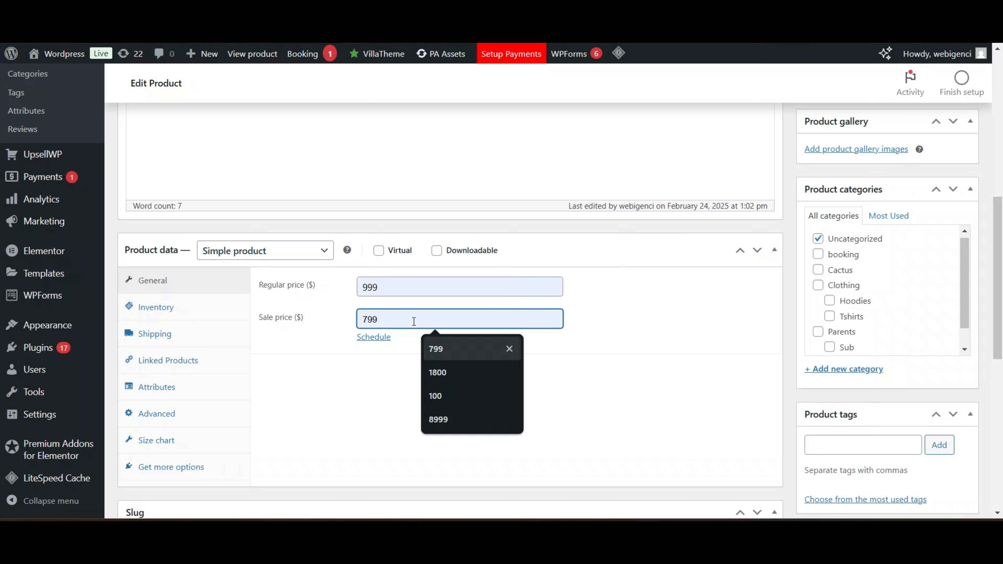
key("Num_Lock")
type("599")
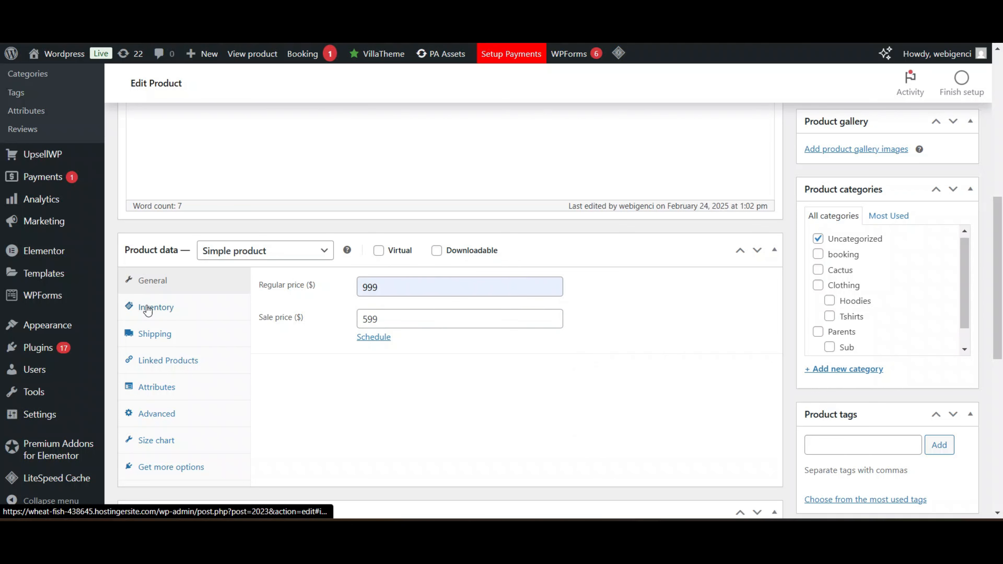
In the inventory settings, try stock quantity tracking with a quantity of 10 and turn the tracking off again.
left_click(189, 311)
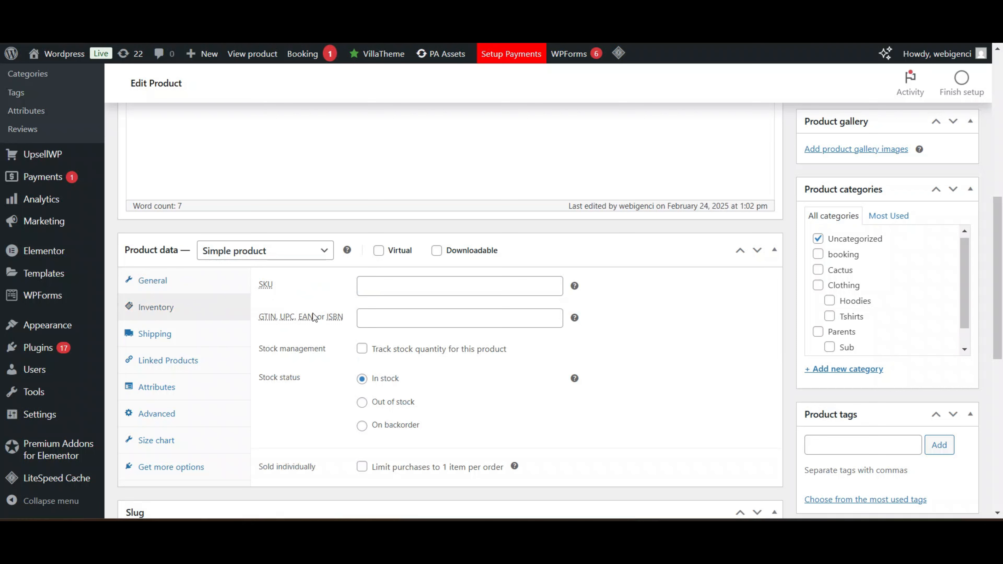
left_click(361, 350)
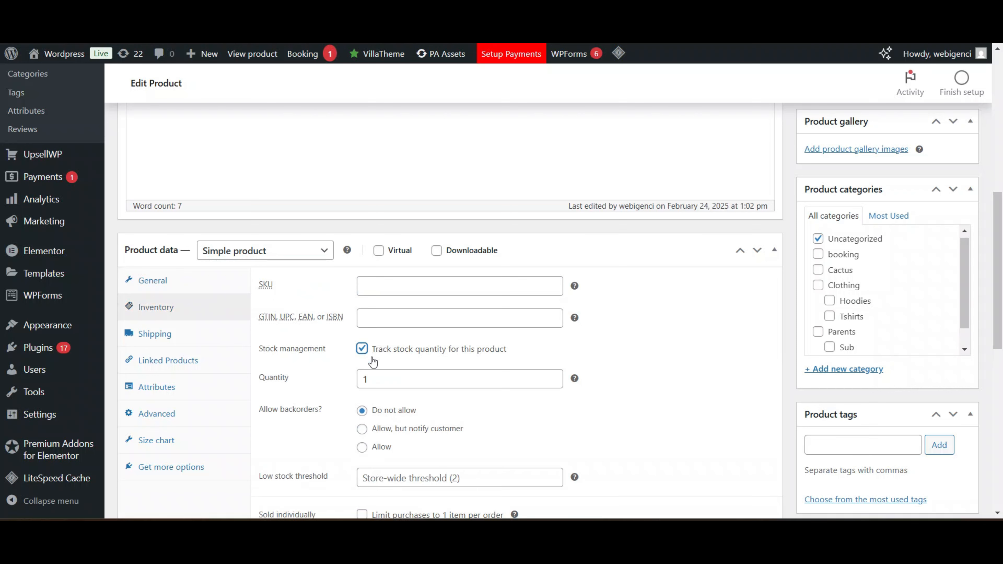
left_click(379, 373)
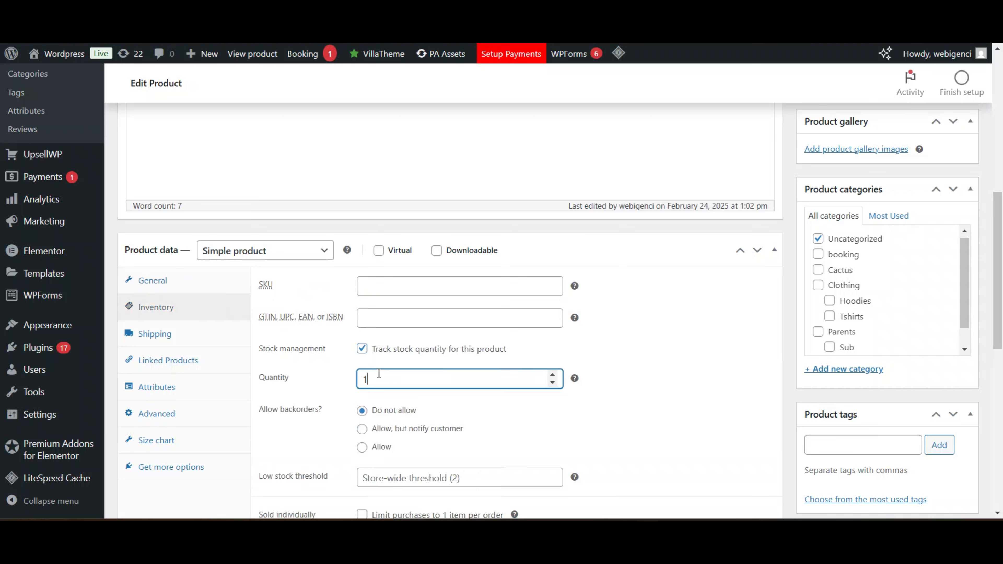
type("0")
left_click(362, 348)
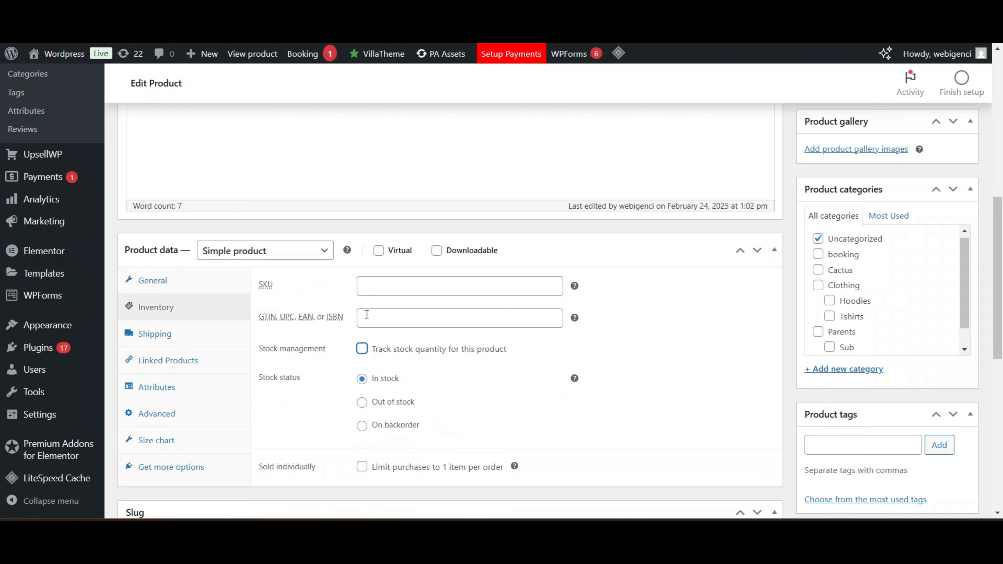
Limit purchases of the product to 1 item per order in the inventory settings.
left_click(367, 296)
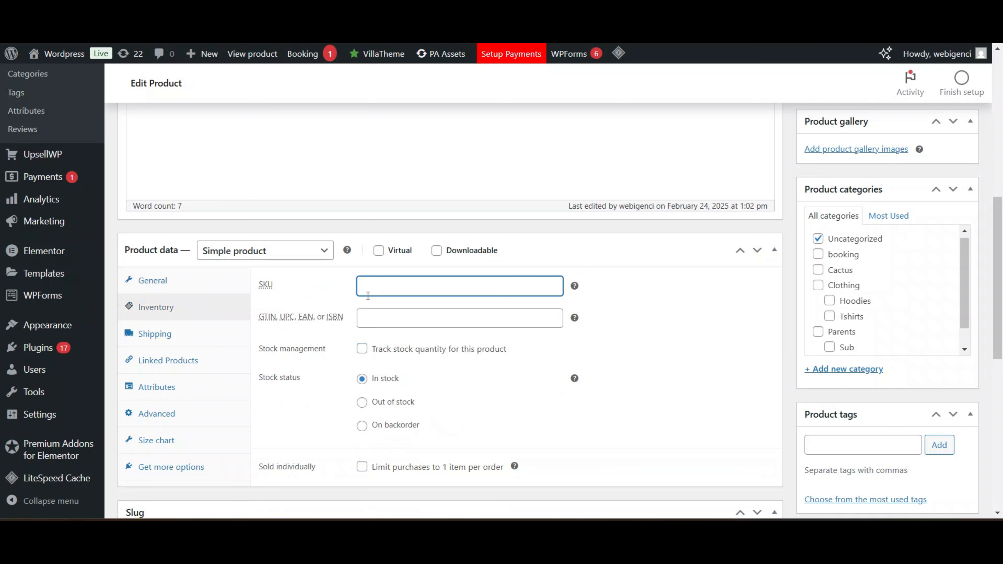
scroll(419, 259, "down", 1)
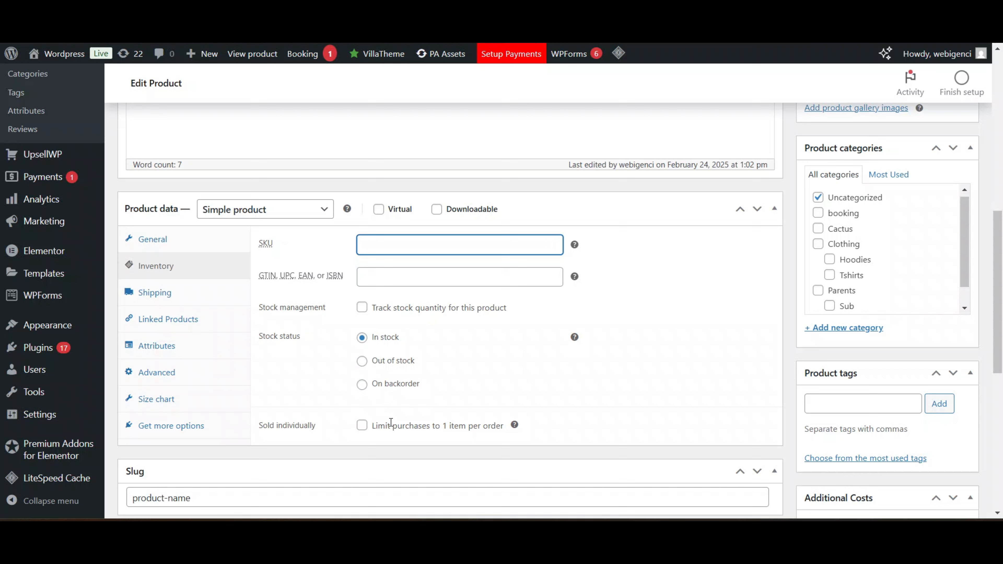
left_click(361, 426)
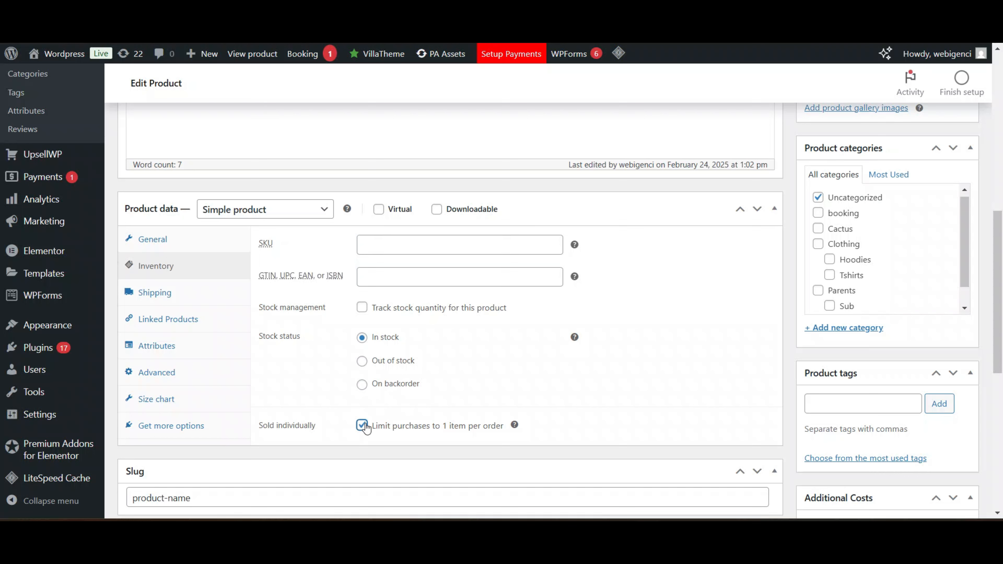
Review the product's shipping, linked products, attributes and advanced settings, and return to its general pricing settings.
left_click(202, 300)
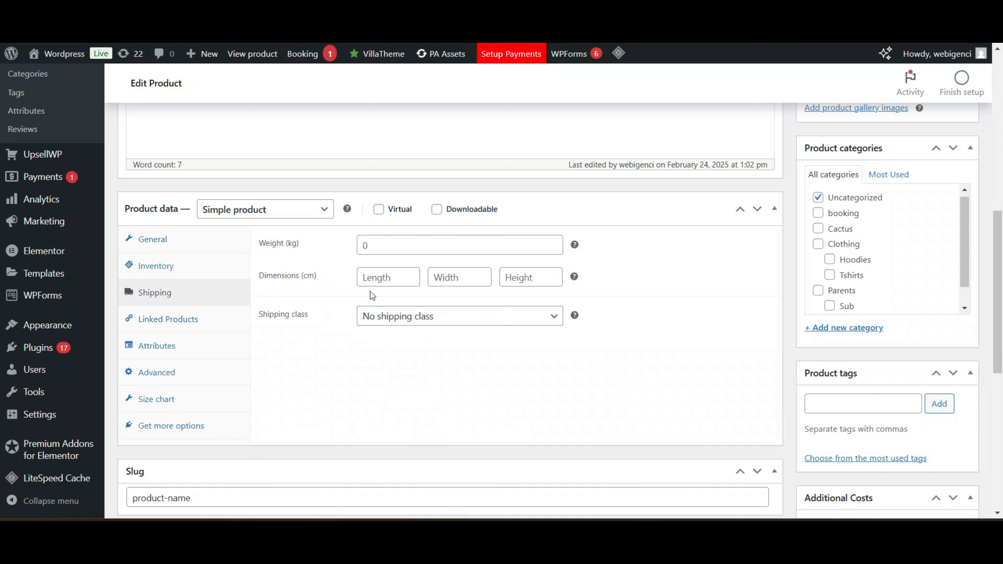
left_click(169, 319)
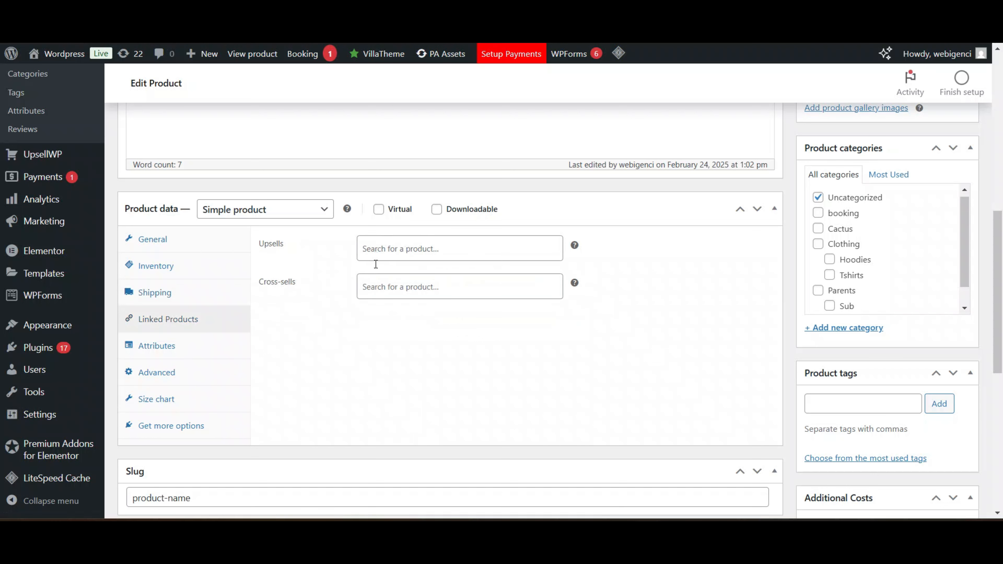
left_click(189, 350)
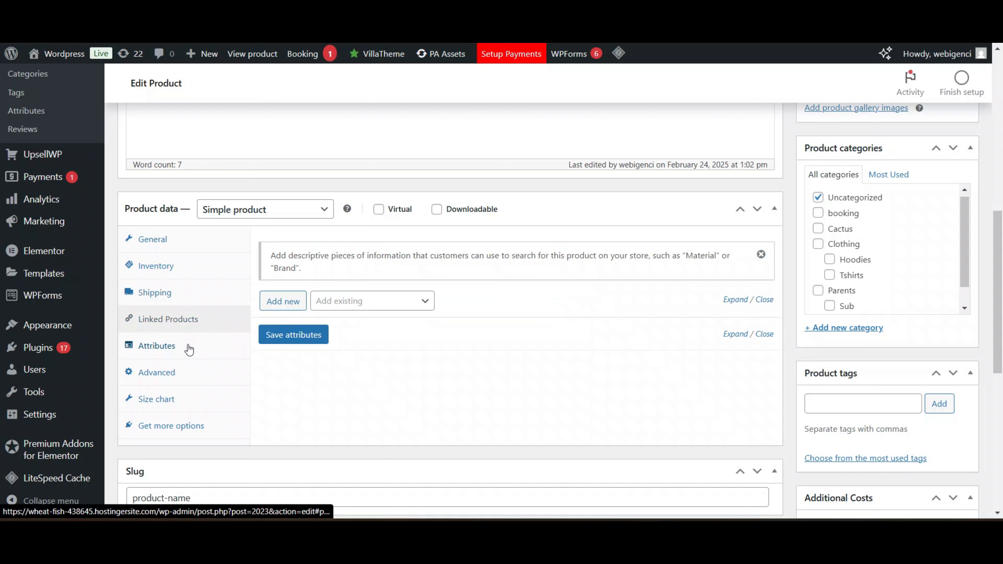
left_click(158, 374)
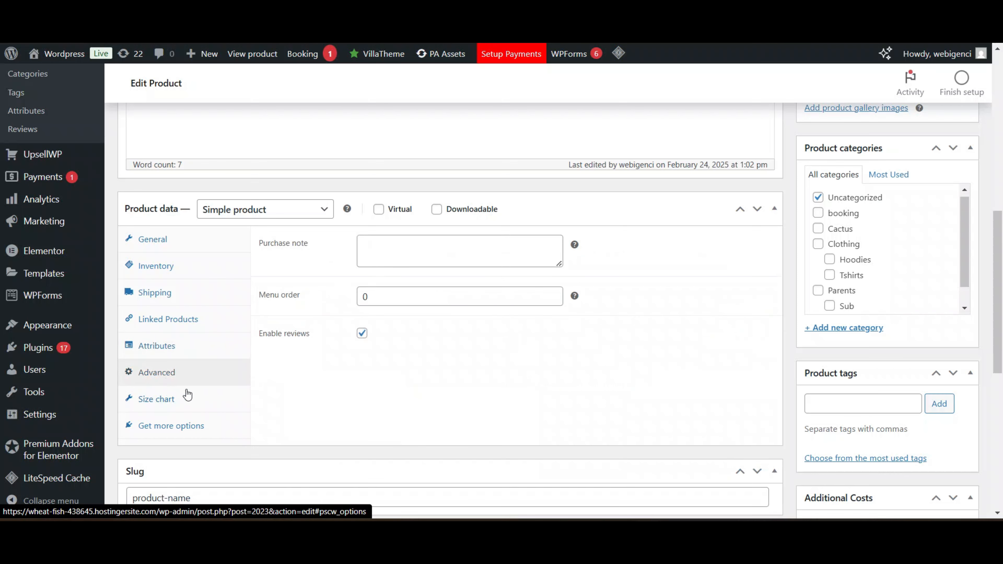
left_click(153, 239)
Set the blue T-shirt picture vnech-tee-blue-1.jpg from the media library as the product image.
scroll(763, 209, "up", 5)
scroll(801, 186, "up", 5)
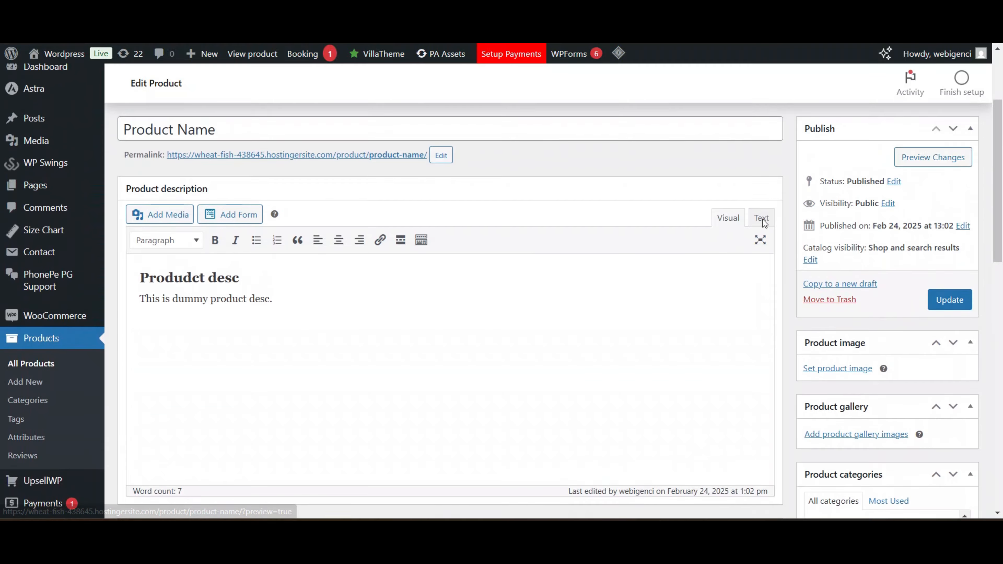
scroll(829, 301, "down", 4)
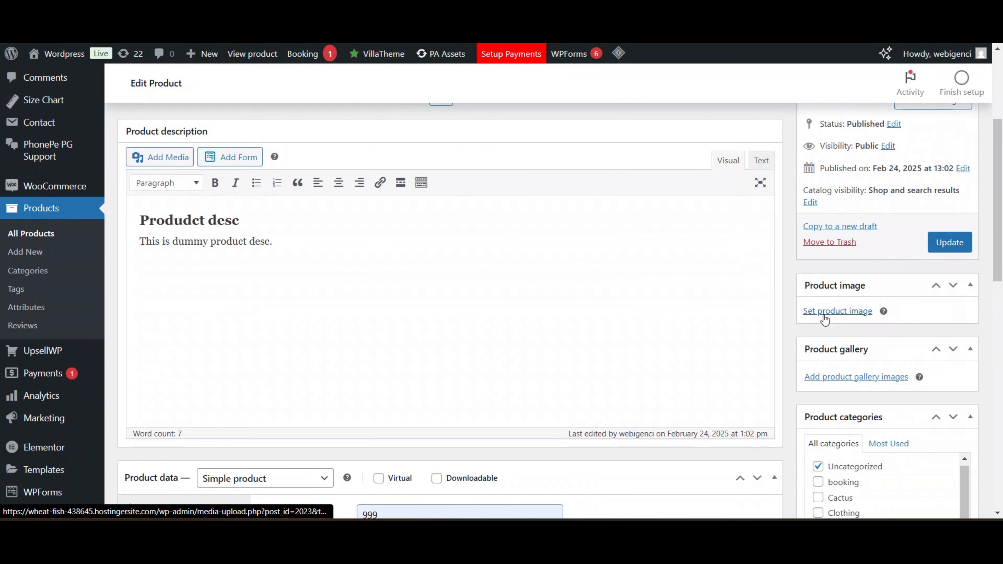
left_click(825, 314)
left_click(112, 220)
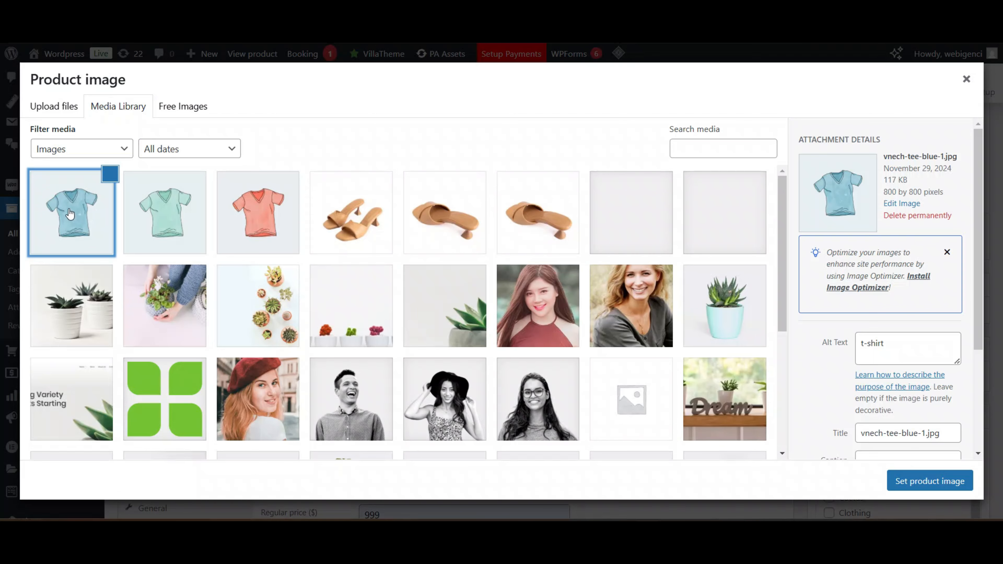
left_click(925, 482)
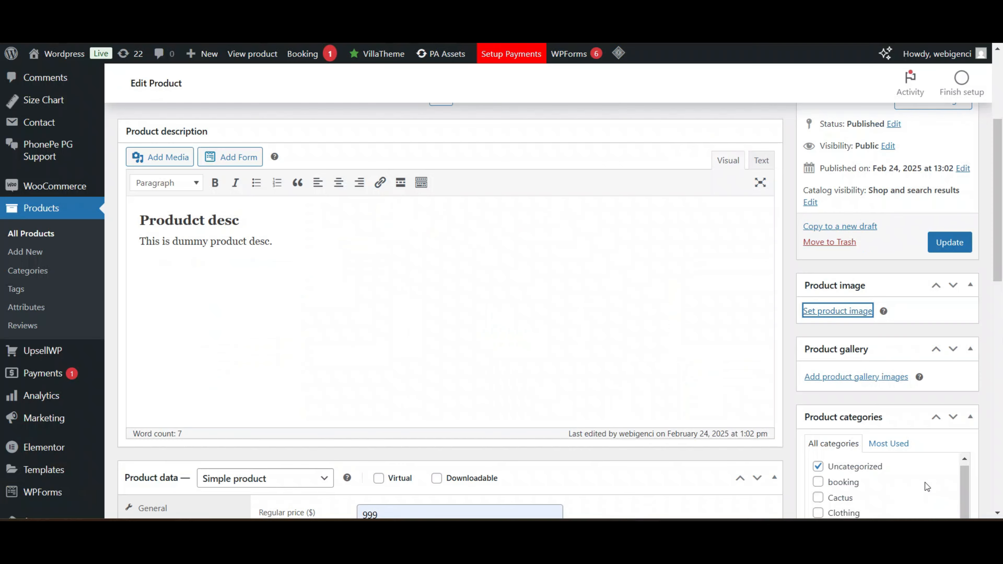
Add the green and red T-shirt pictures vnech-tee-green-1.jpg and vneck-tee-2.jpg to the product gallery.
scroll(968, 73, "down", 5)
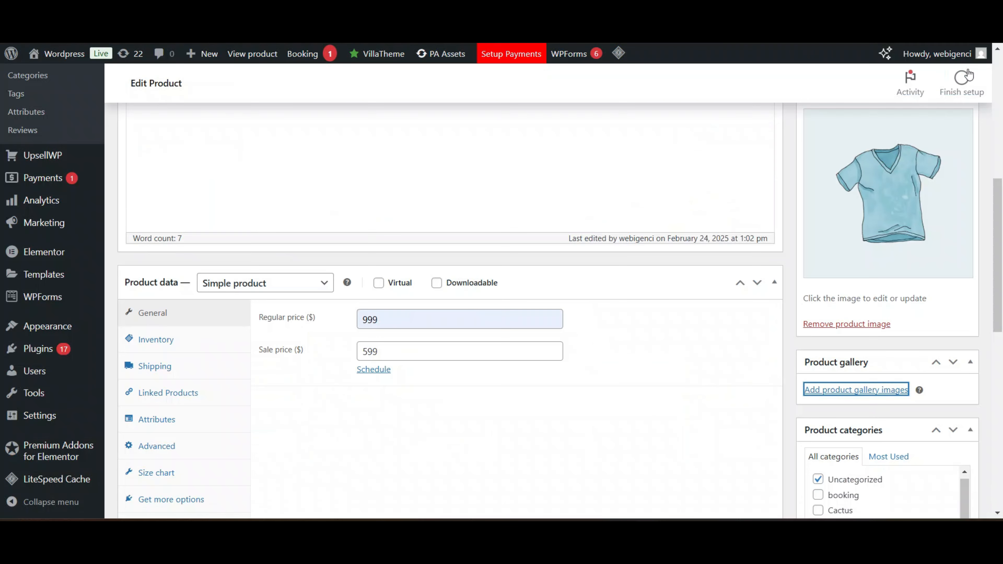
left_click(842, 389)
left_click(176, 211)
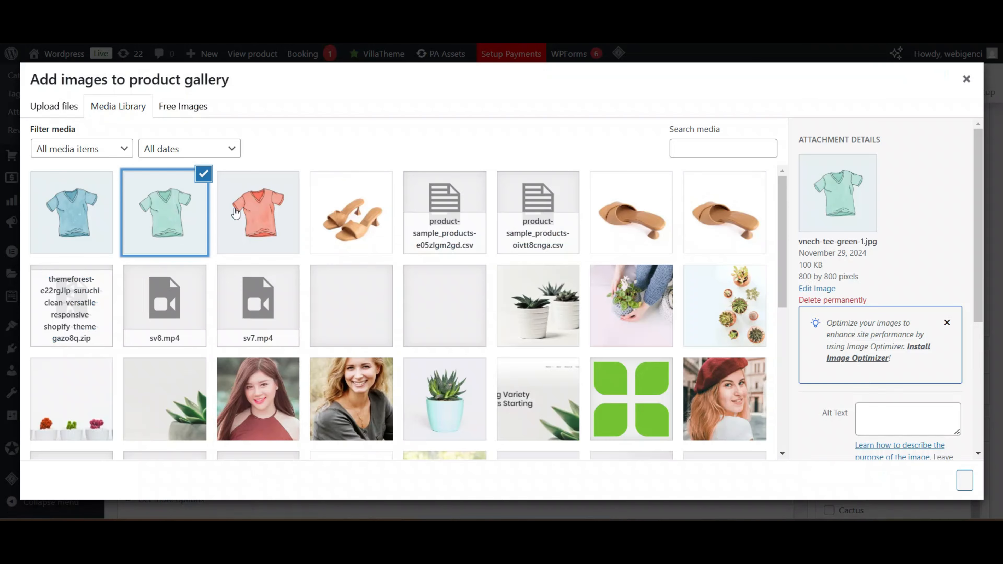
left_click(236, 215)
left_click(955, 486)
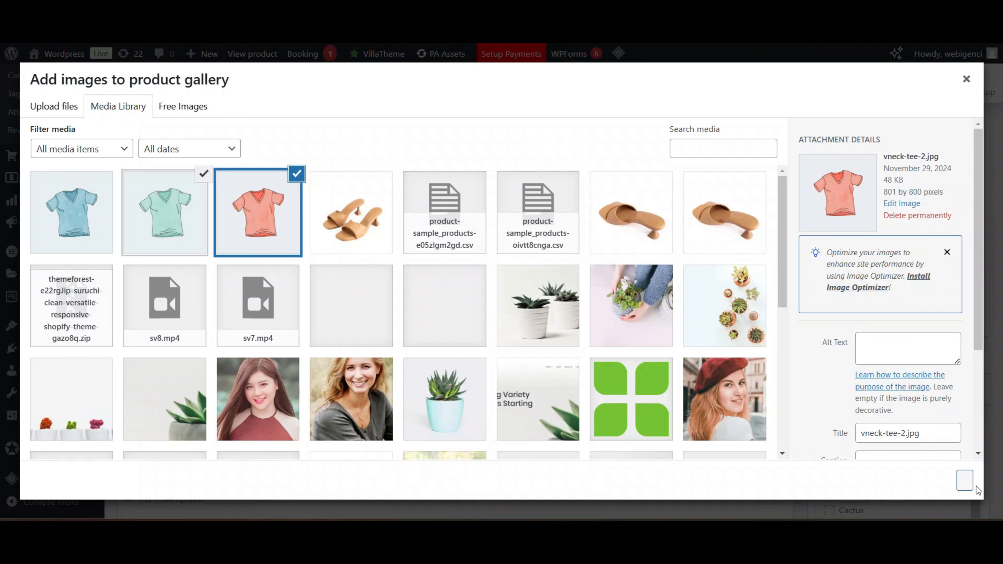
left_click(971, 487)
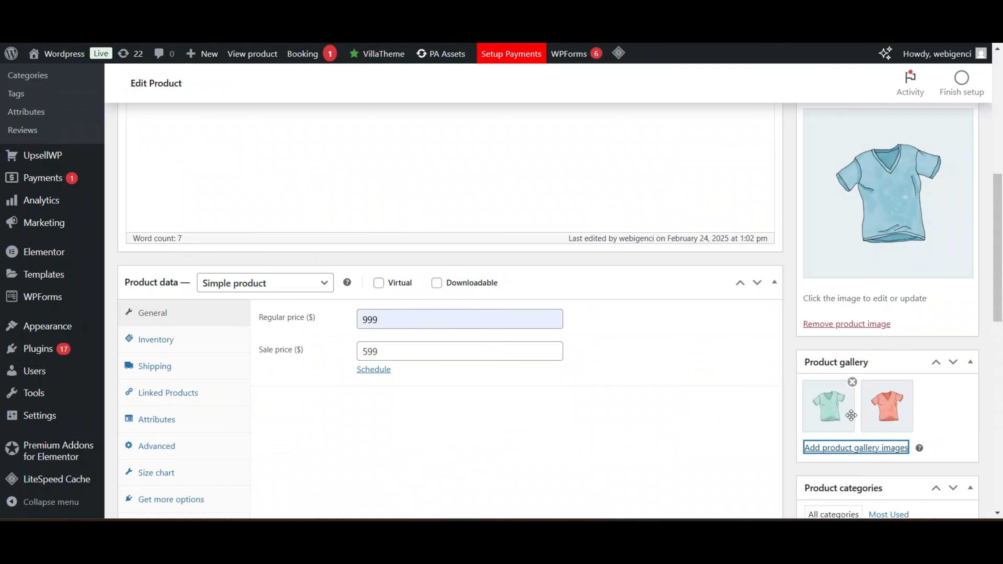
Replace the Uncategorized product category with Clothing and its Tshirts subcategory.
scroll(832, 298, "down", 7)
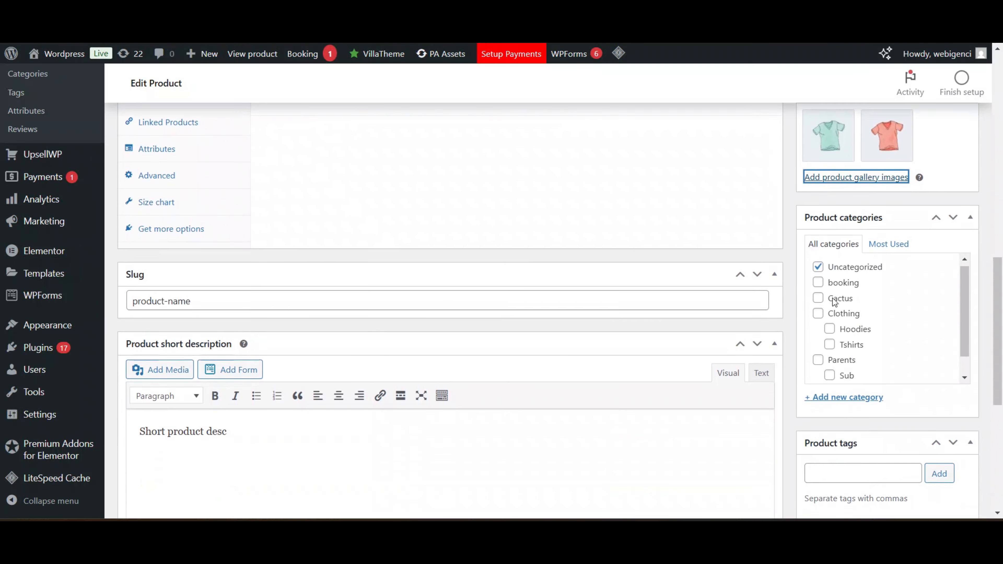
left_click(817, 265)
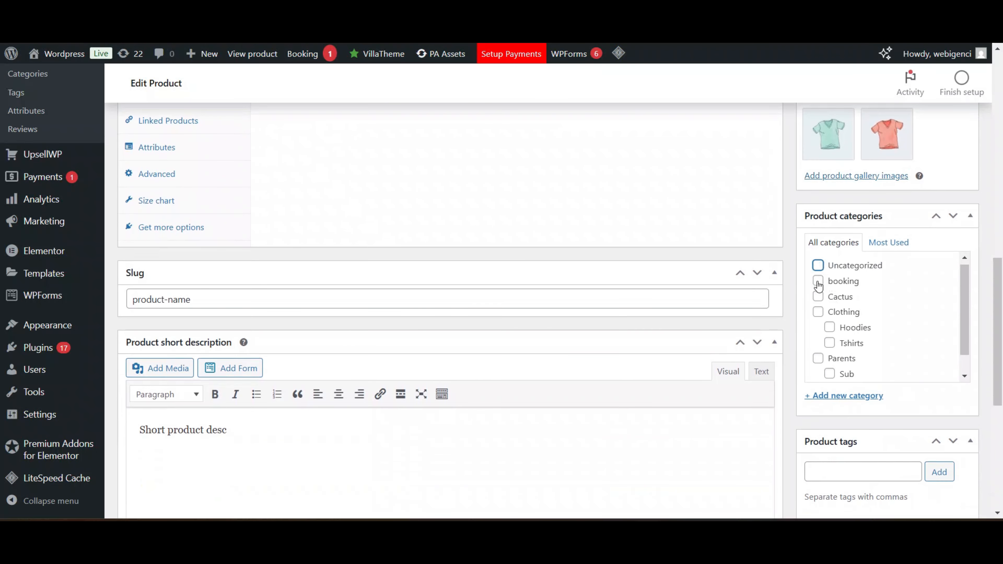
scroll(819, 303, "down", 1)
left_click(818, 305)
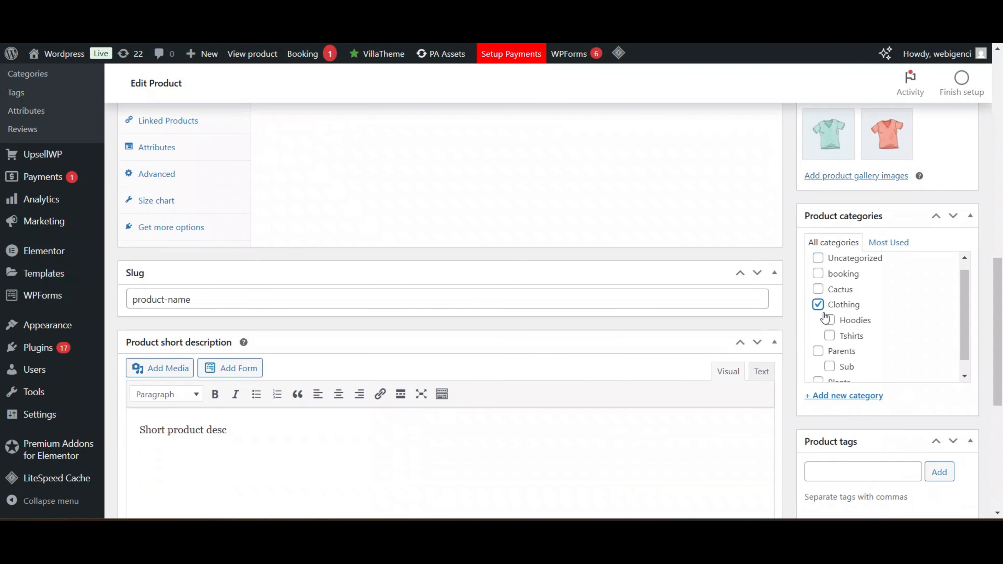
left_click(829, 336)
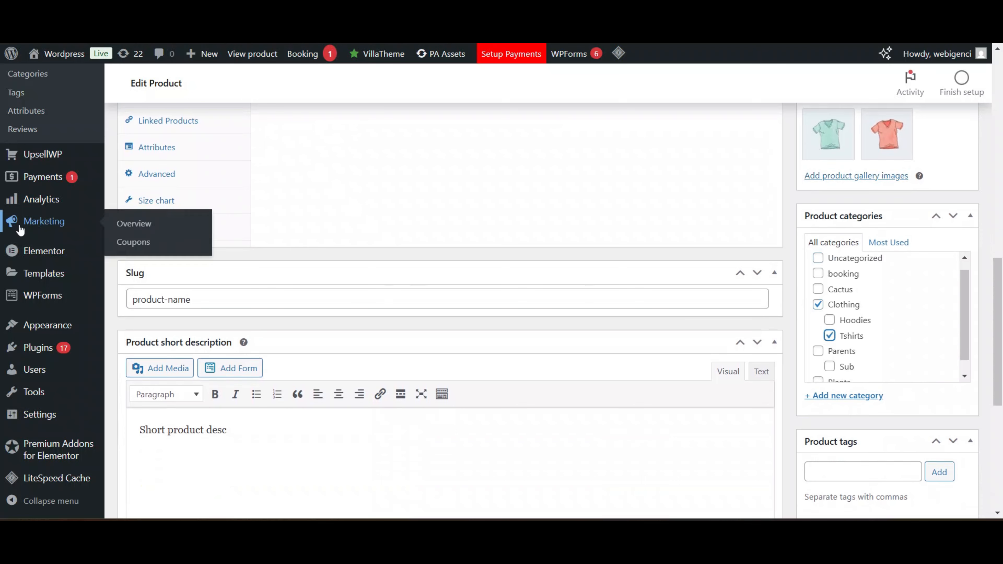
Add the product tag "tsihrts".
scroll(24, 198, "up", 3)
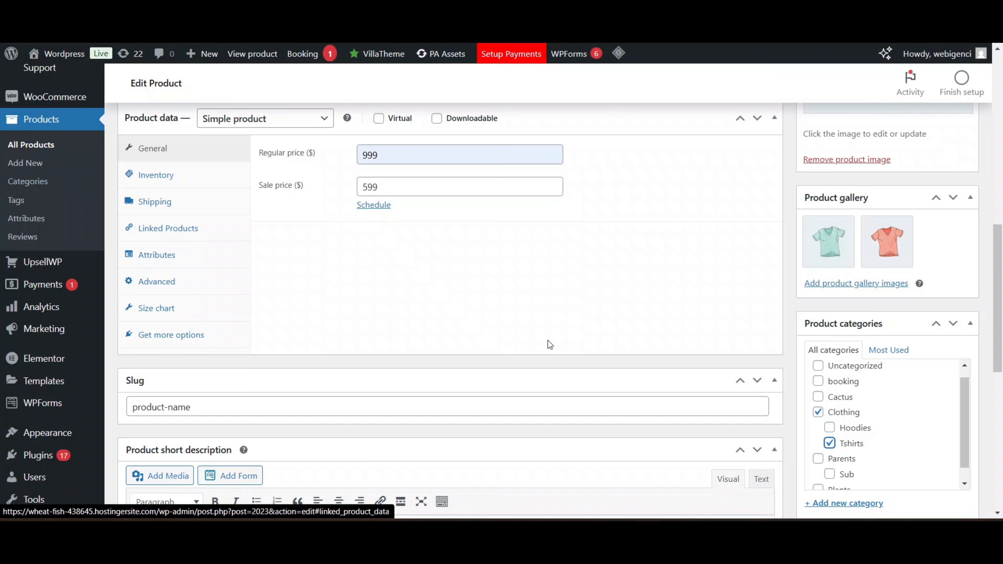
scroll(548, 340, "down", 5)
scroll(860, 285, "down", 1)
left_click(835, 414)
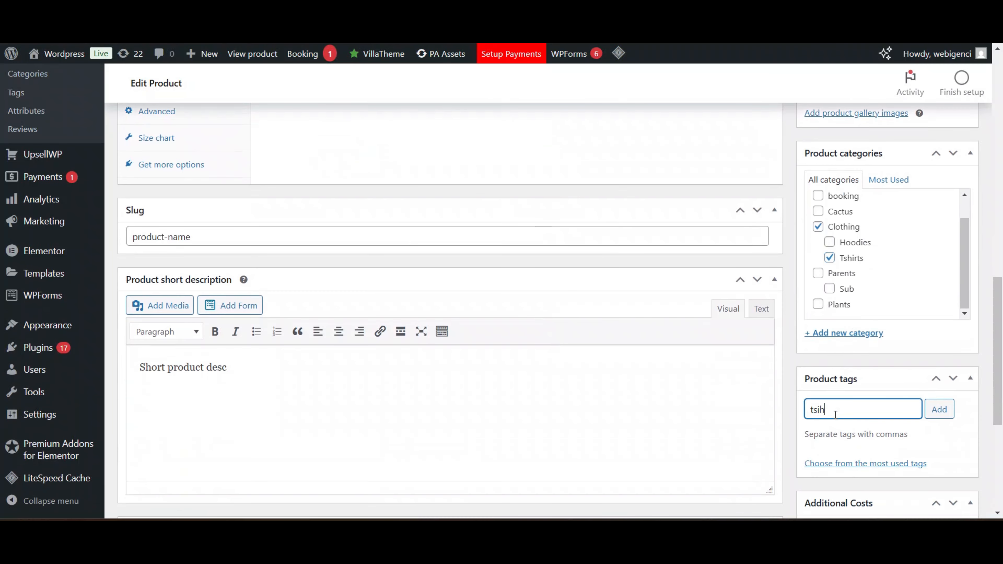
type("tsihrts")
key("Return")
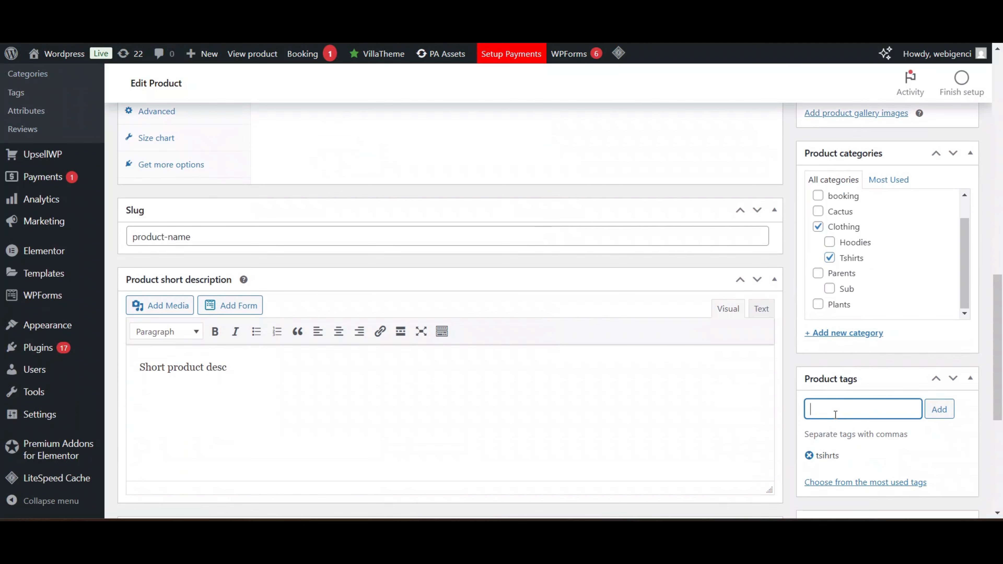
Look over the remaining product sections and update the published product with the changes.
scroll(834, 433, "down", 7)
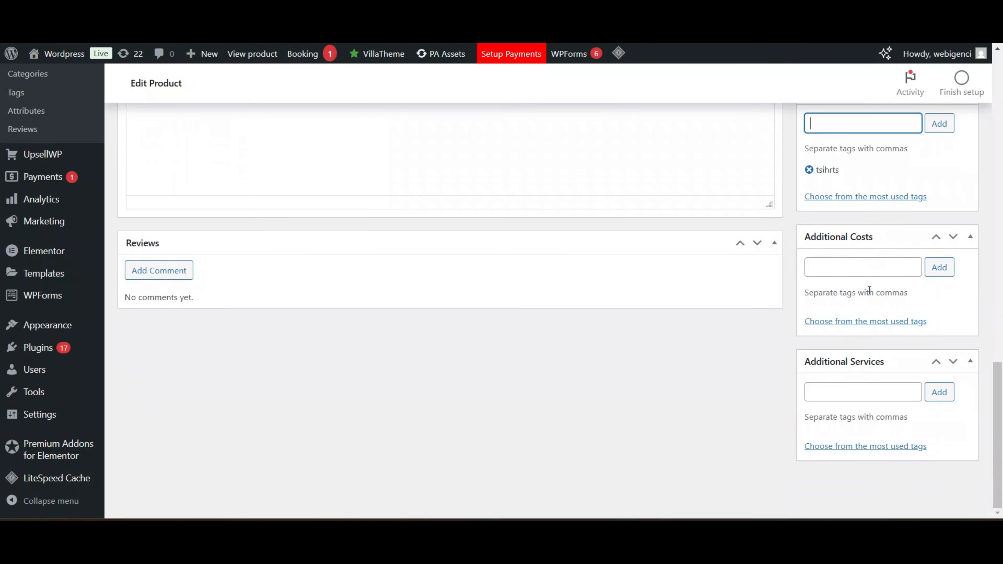
scroll(868, 290, "up", 8)
scroll(412, 405, "down", 6)
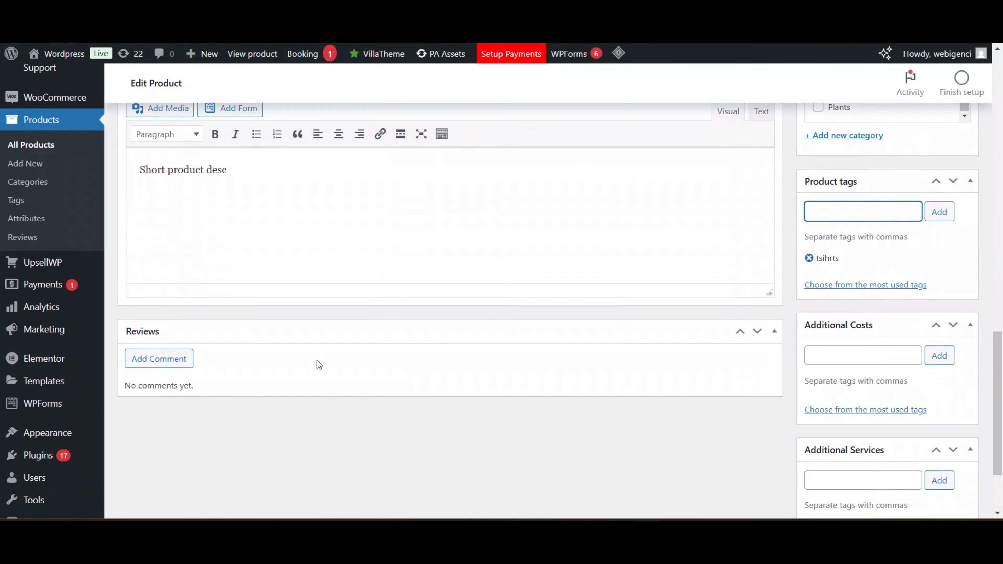
scroll(276, 341, "up", 8)
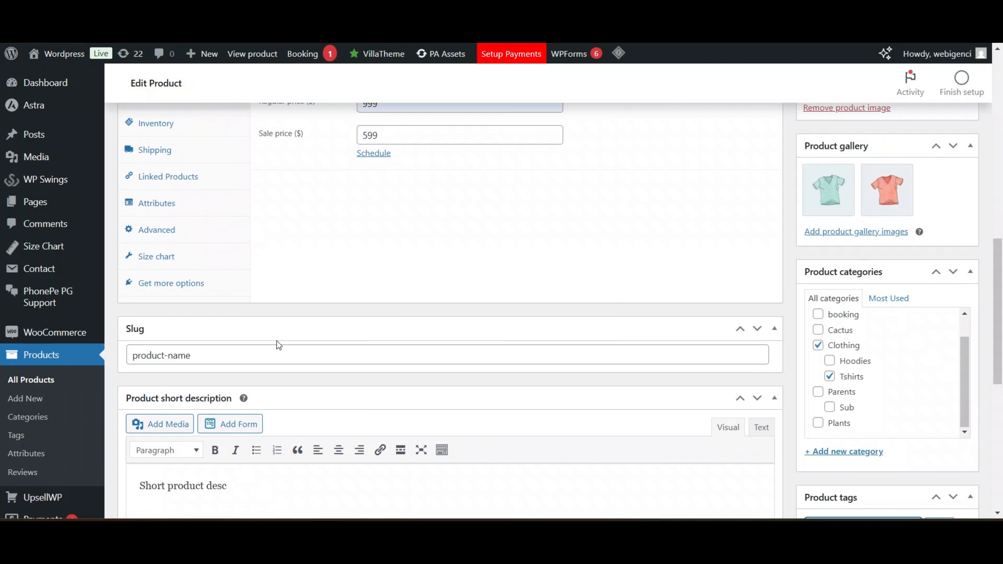
scroll(277, 341, "up", 5)
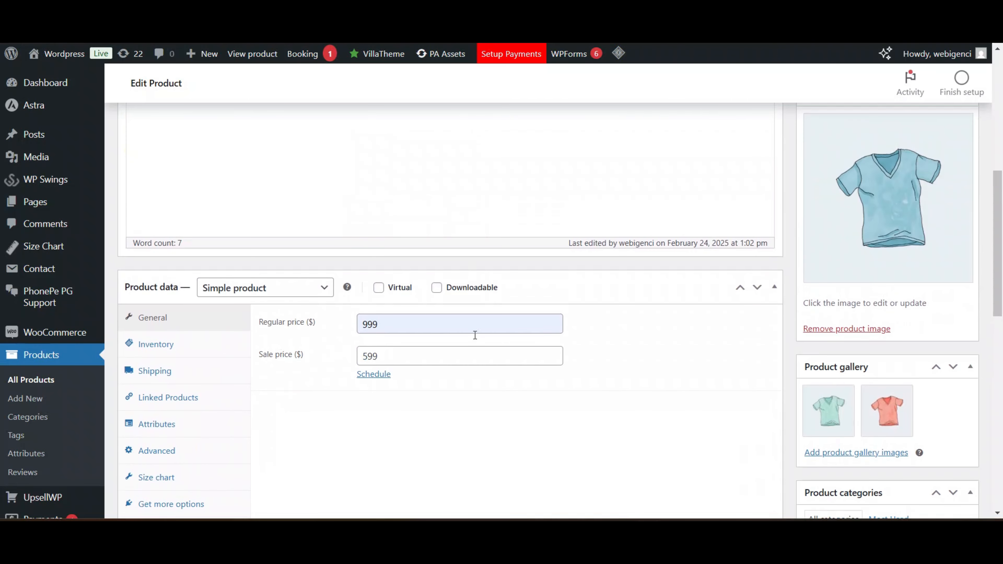
scroll(475, 336, "up", 3)
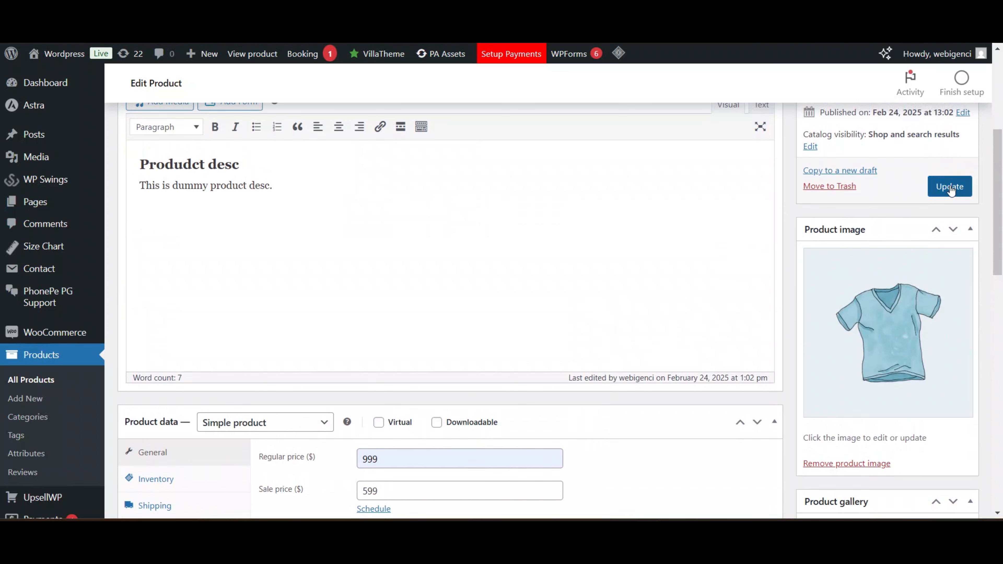
scroll(897, 181, "up", 3)
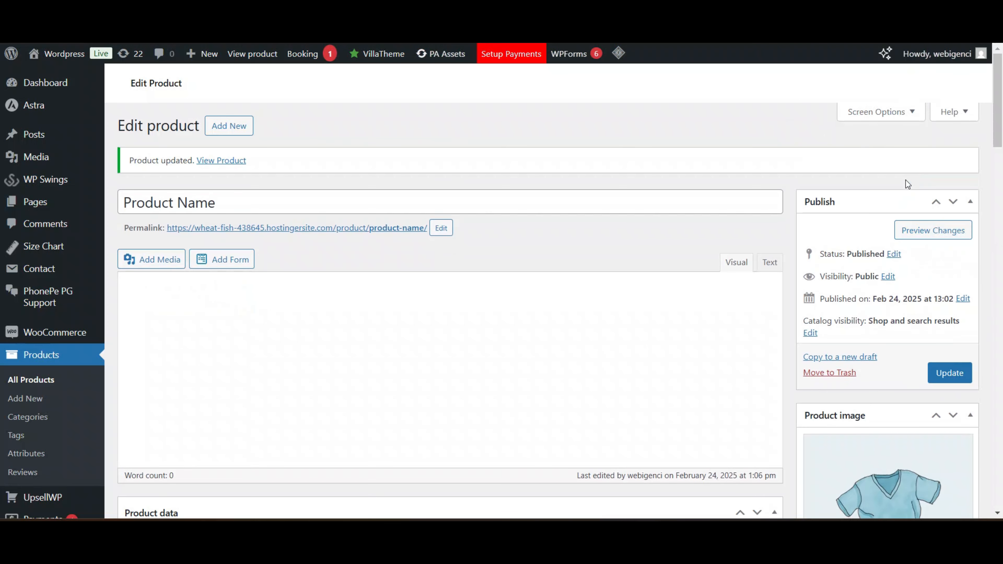
Preview the product page in the store and view its green and red gallery pictures.
left_click(905, 266)
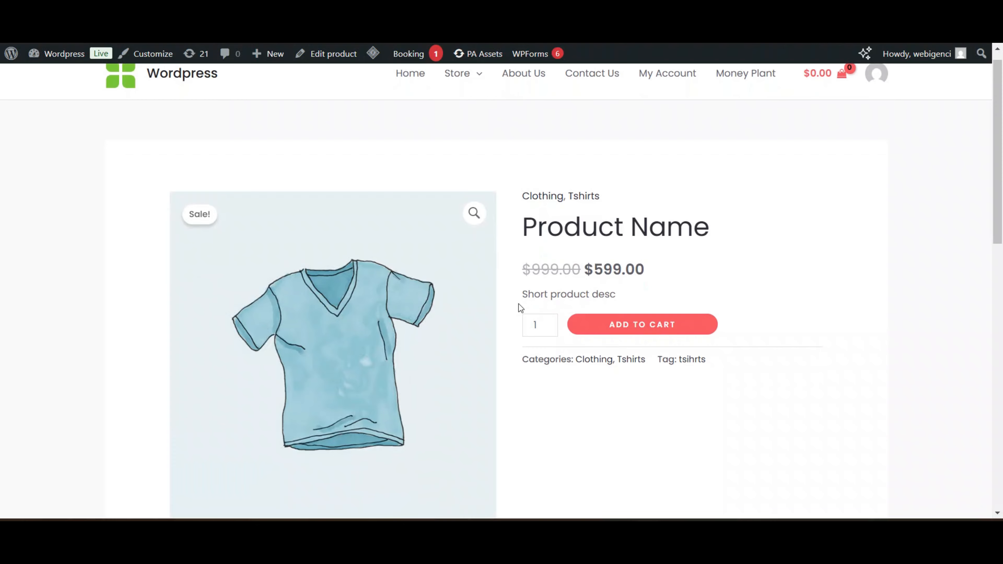
scroll(640, 280, "down", 1)
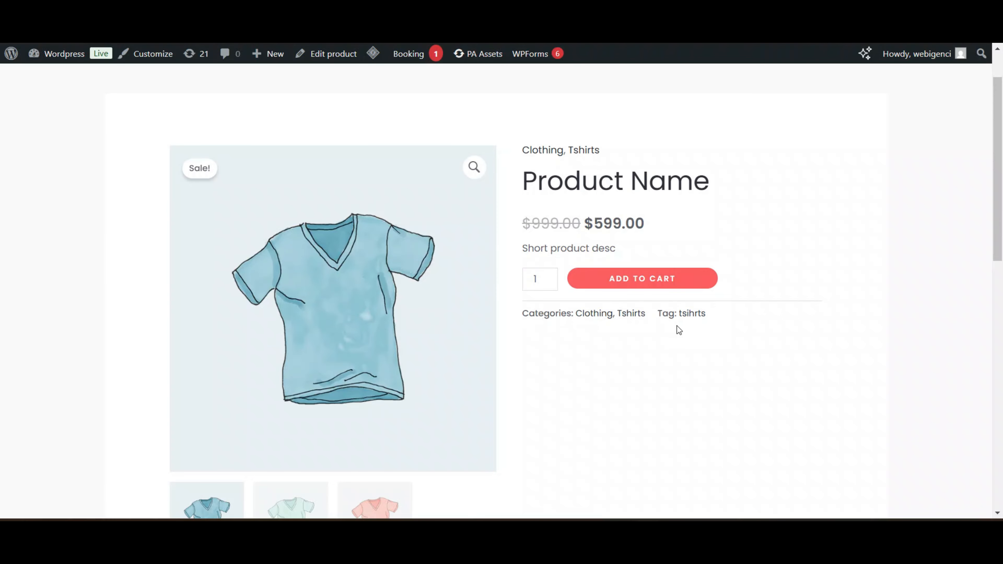
scroll(688, 326, "down", 3)
left_click(308, 391)
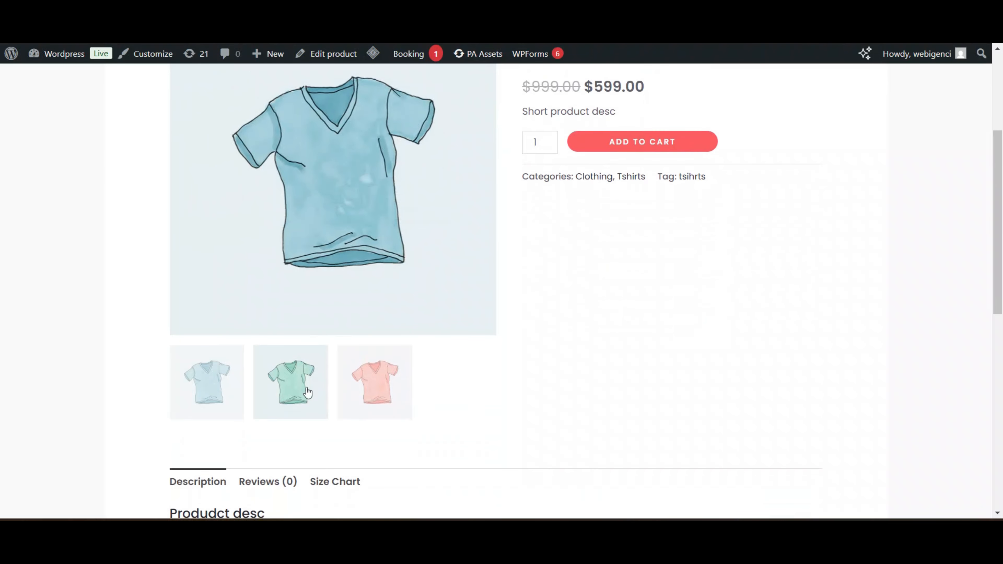
left_click(365, 396)
Review the reviews, size chart and description on the product page, and return to the product editor.
scroll(222, 355, "down", 3)
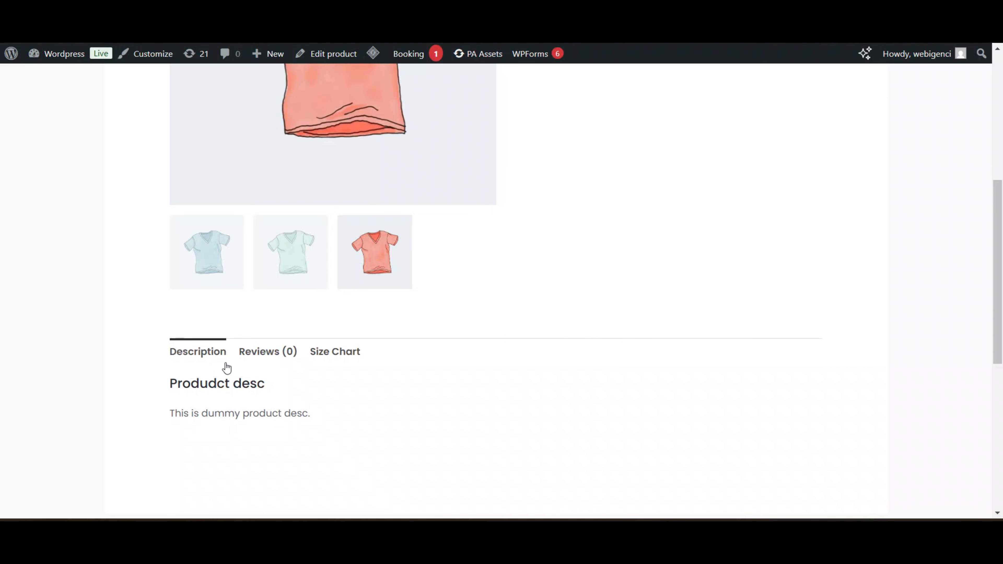
left_click(277, 353)
left_click(318, 355)
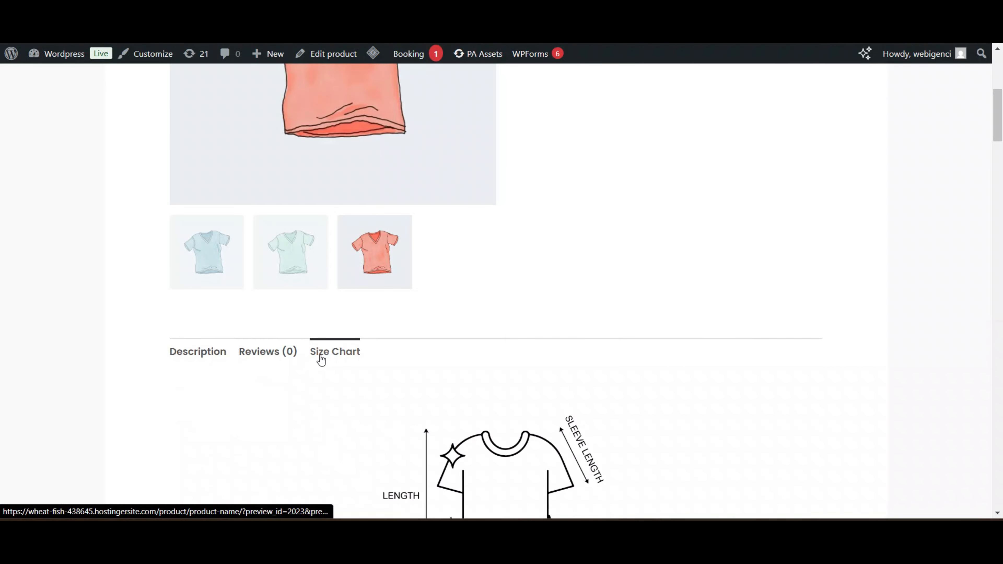
left_click(190, 356)
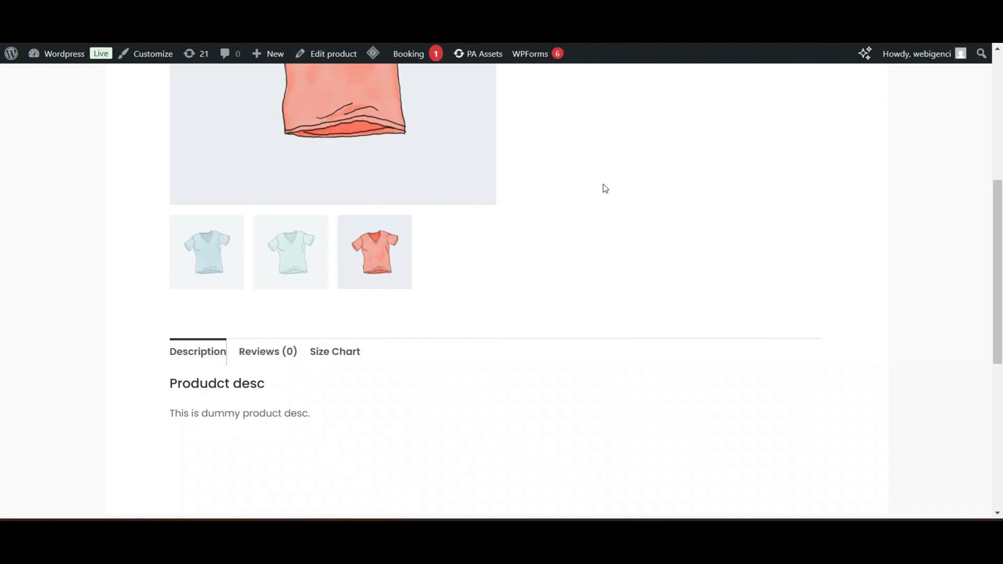
left_click(766, 7)
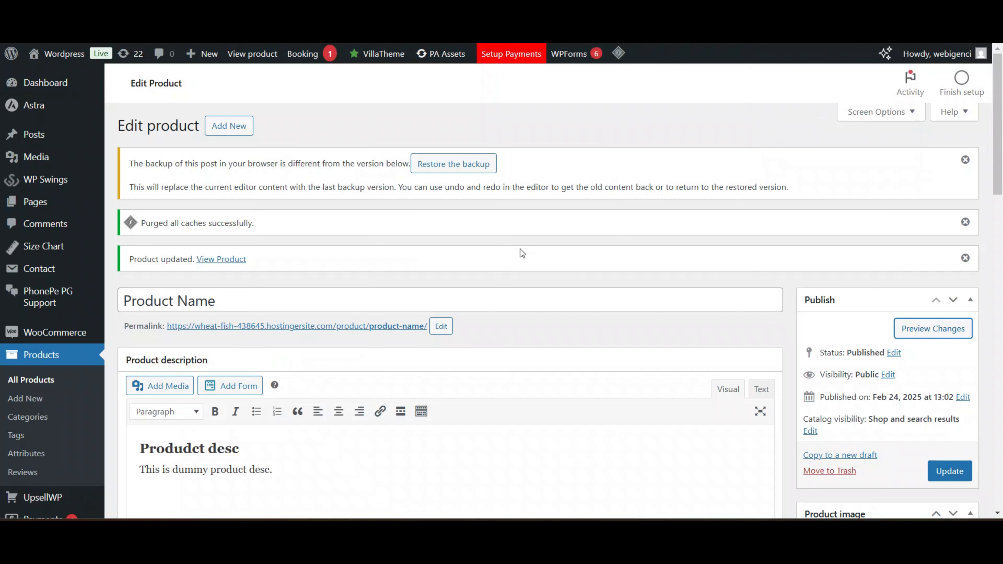
Change the product type from simple to Variable product.
scroll(521, 249, "down", 3)
scroll(521, 249, "down", 4)
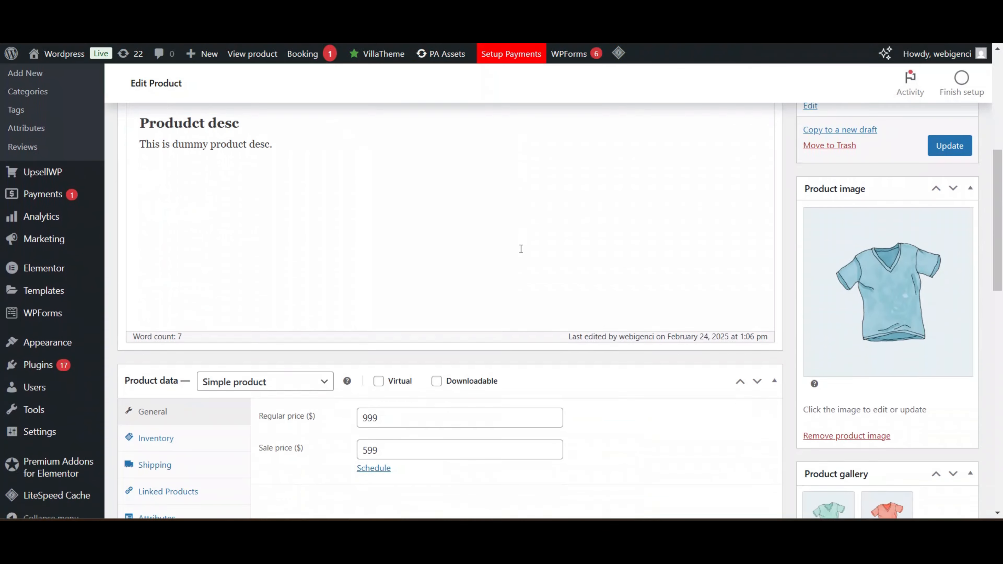
left_click(245, 370)
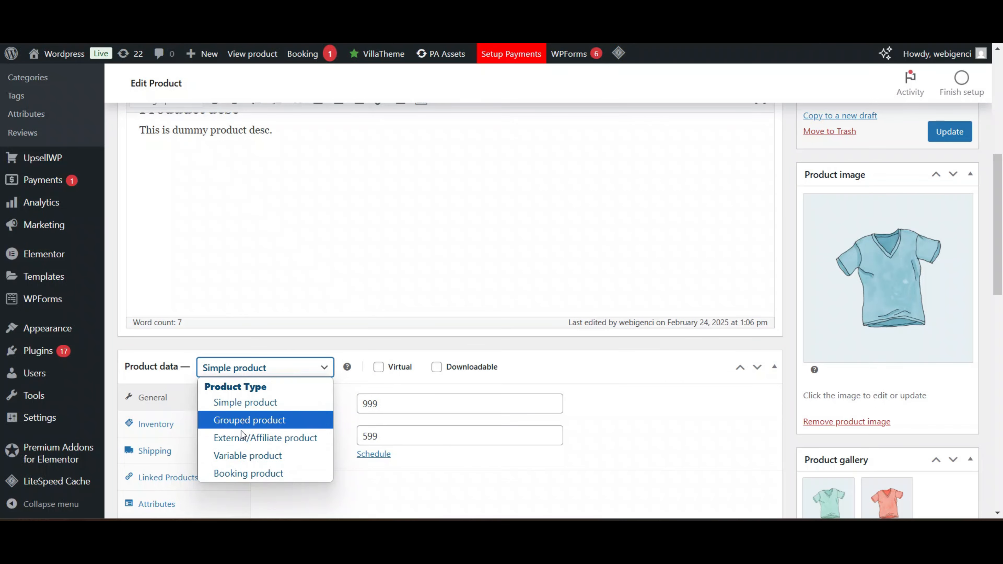
key("Escape")
left_click(240, 462)
scroll(276, 334, "down", 1)
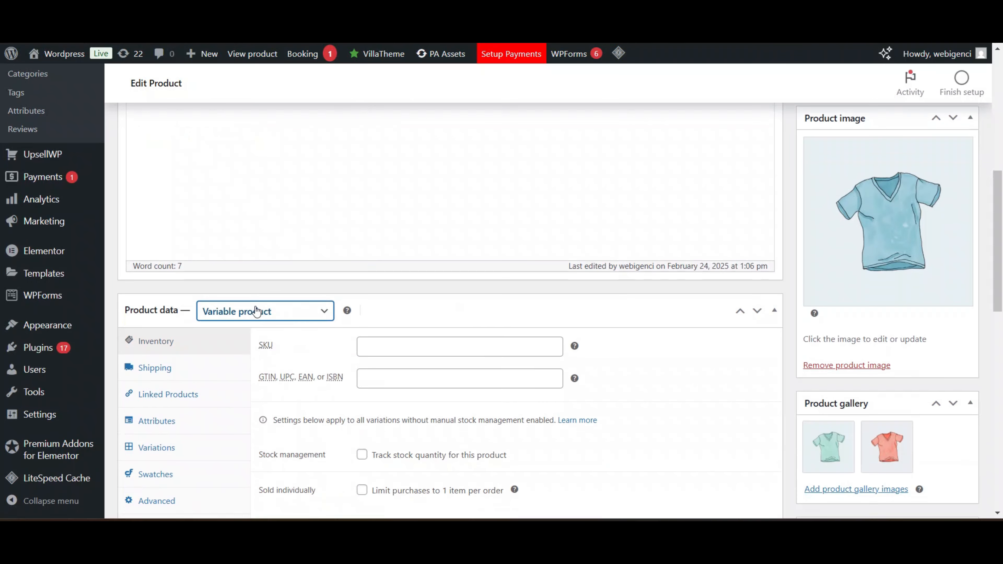
left_click(257, 312)
left_click(256, 311)
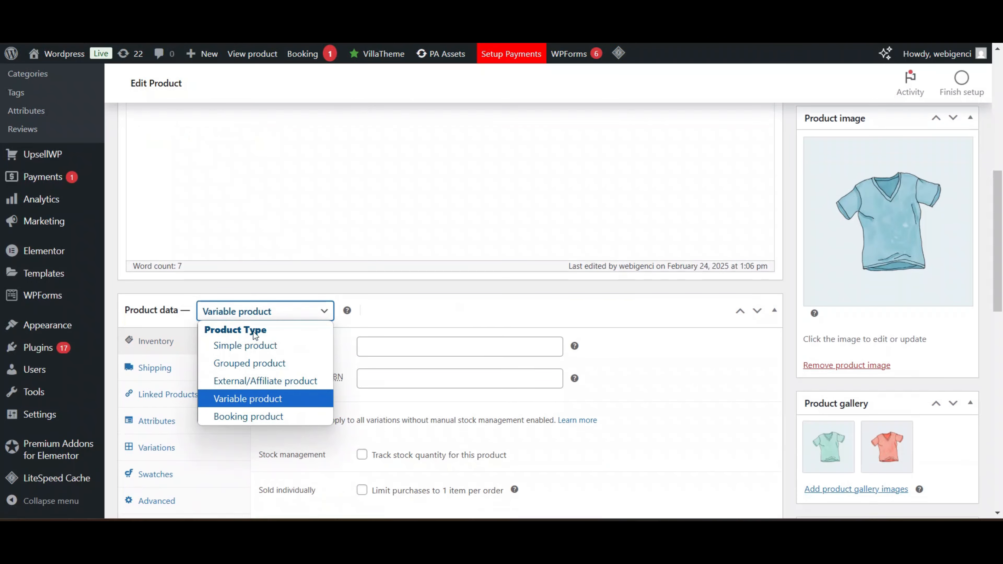
left_click(256, 400)
scroll(379, 346, "down", 2)
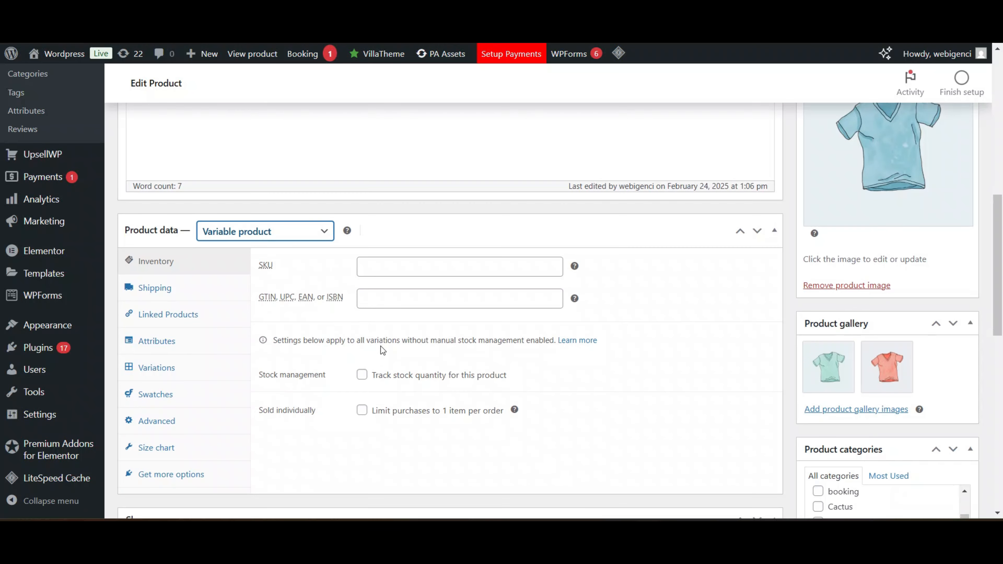
Look over the variable product's SKU and stock management settings, and open its attributes.
left_click(369, 266)
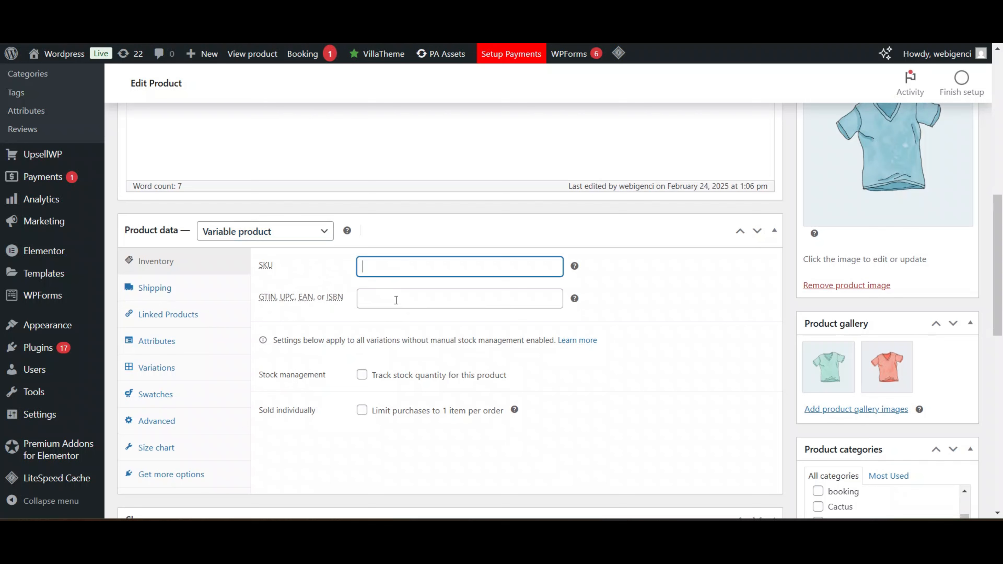
left_click(362, 375)
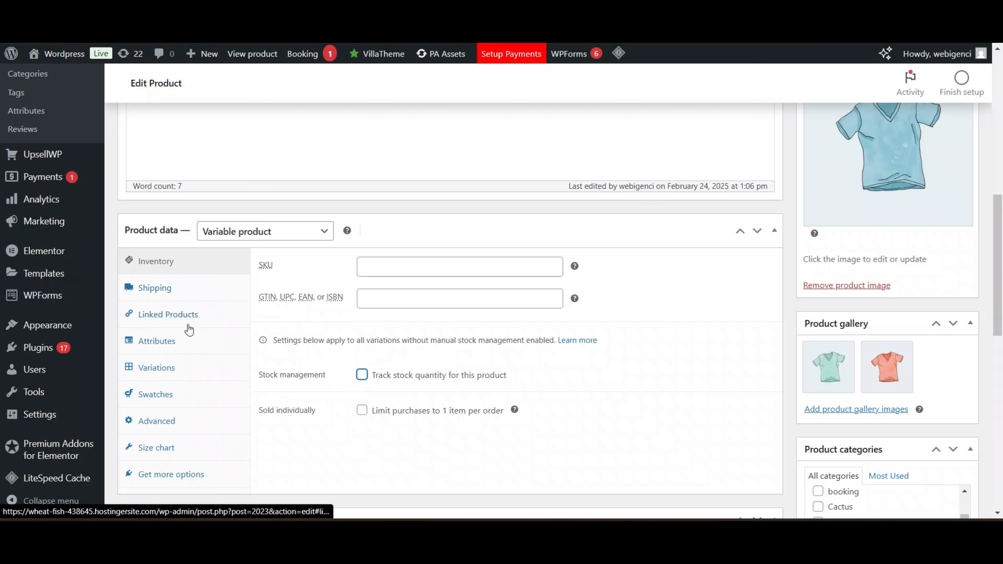
left_click(168, 347)
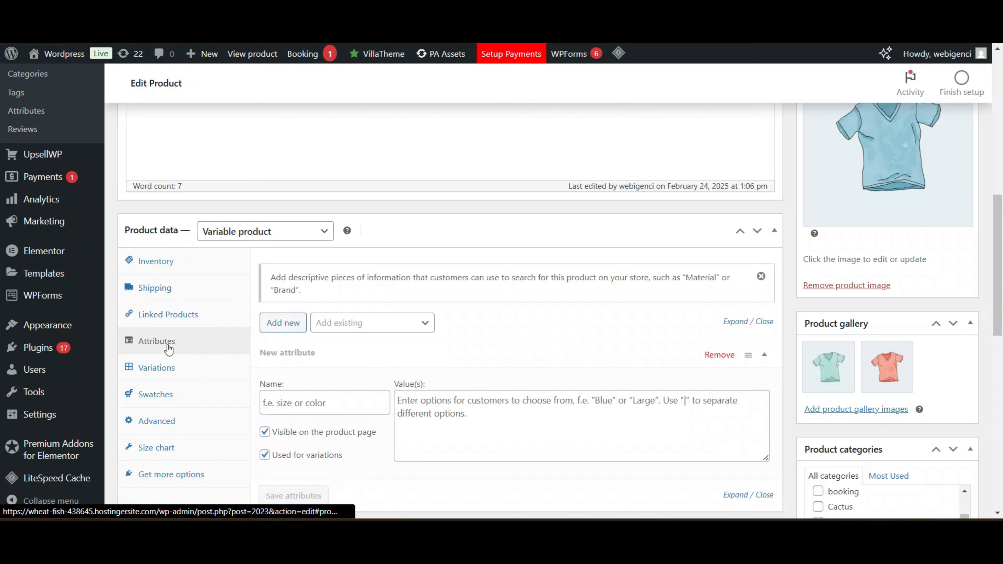
left_click(332, 322)
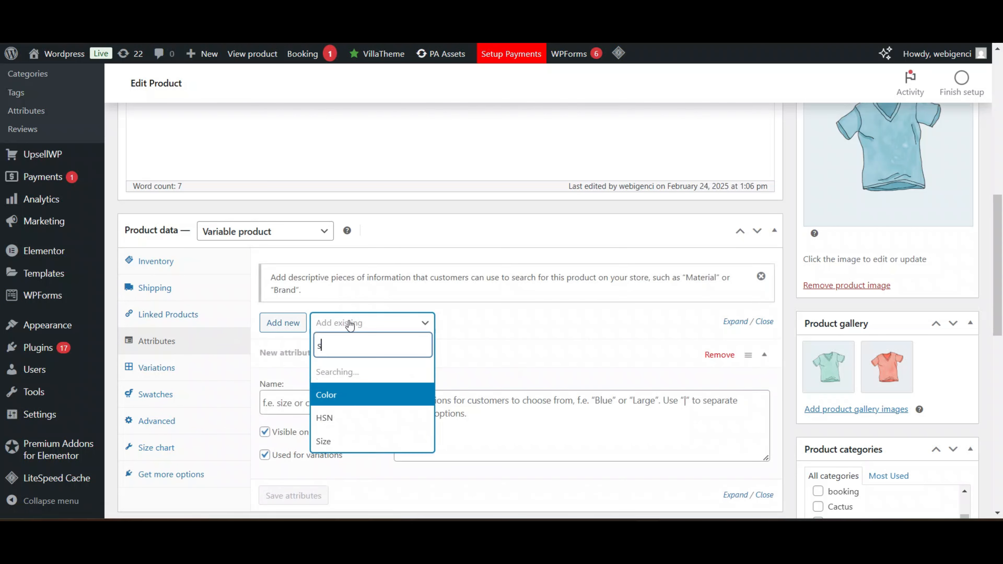
scroll(341, 221, "down", 3)
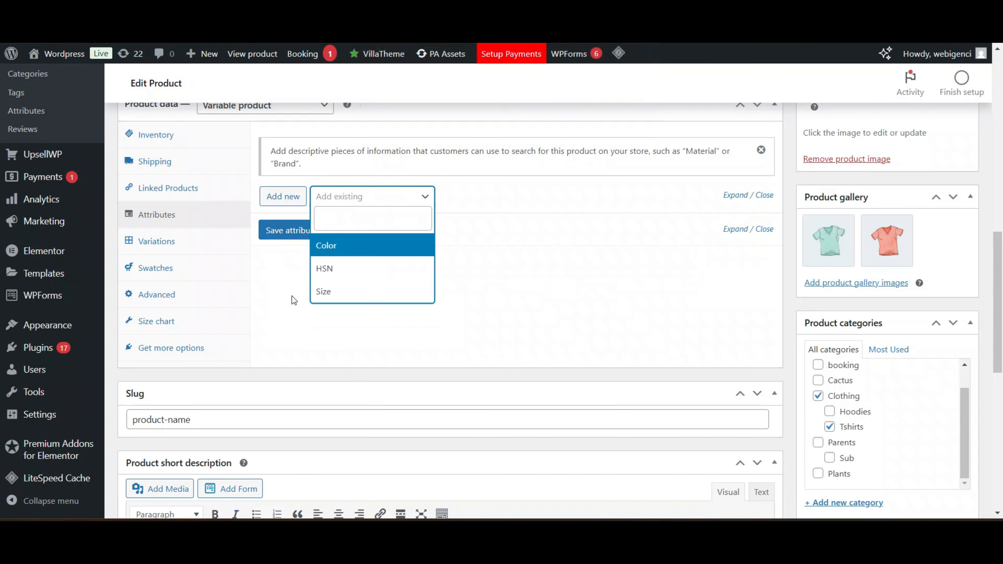
left_click(289, 287)
Add a new product attribute named Size with the values XS | S | M.
left_click(283, 197)
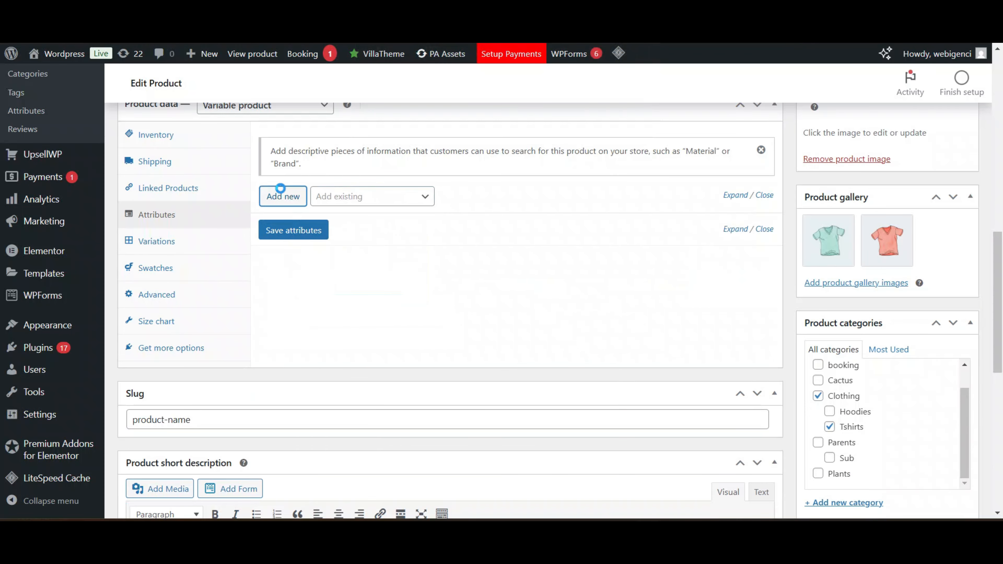
left_click(366, 269)
type("Size")
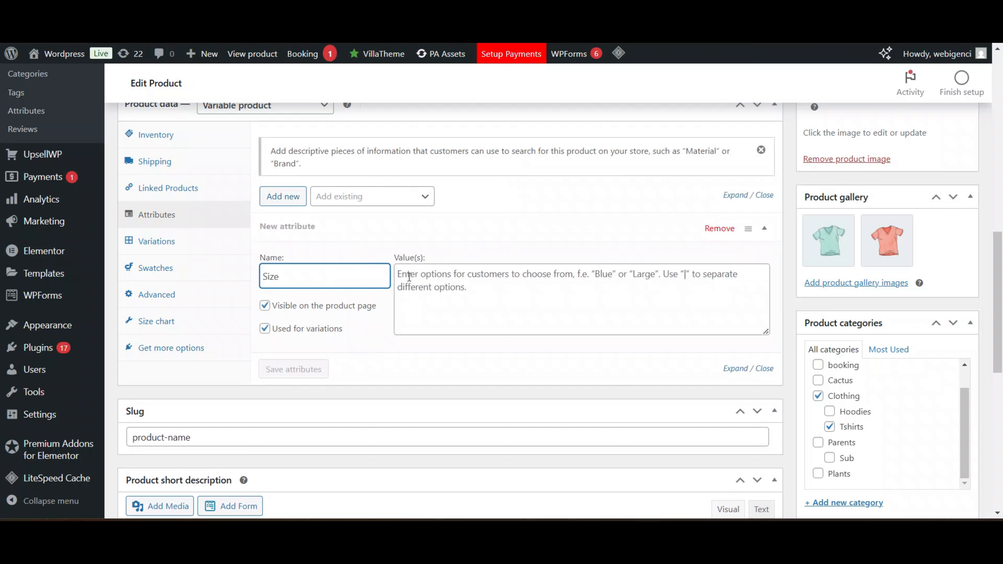
left_click(429, 278)
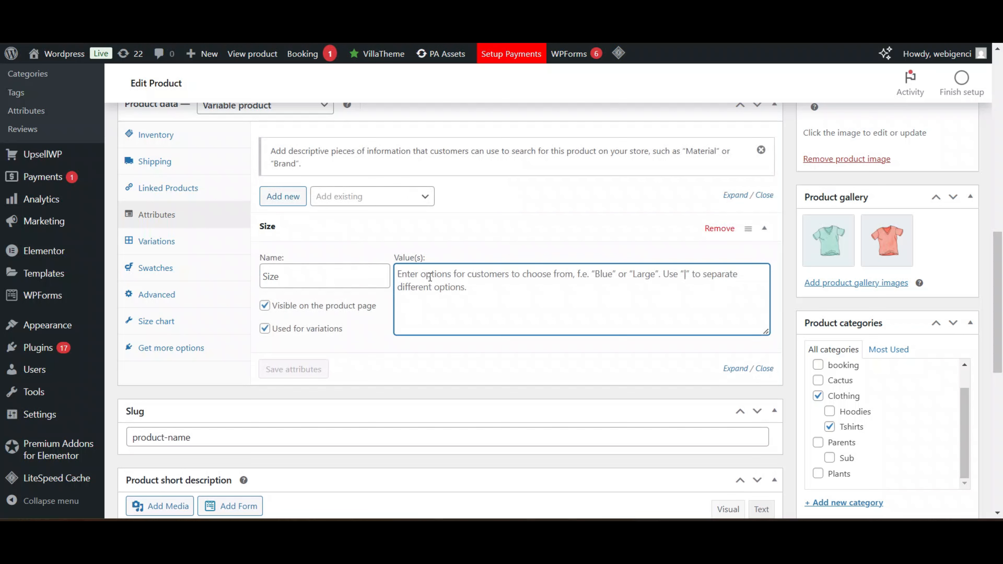
type("XS | S | M")
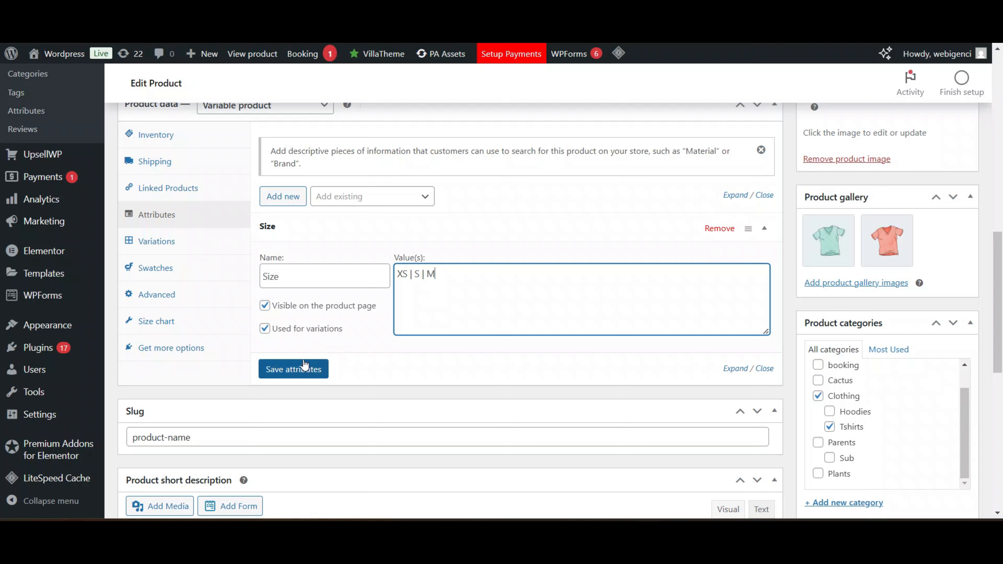
Add the existing Size attribute to the product and remove the custom Size attribute holding XS | S | M.
left_click(325, 204)
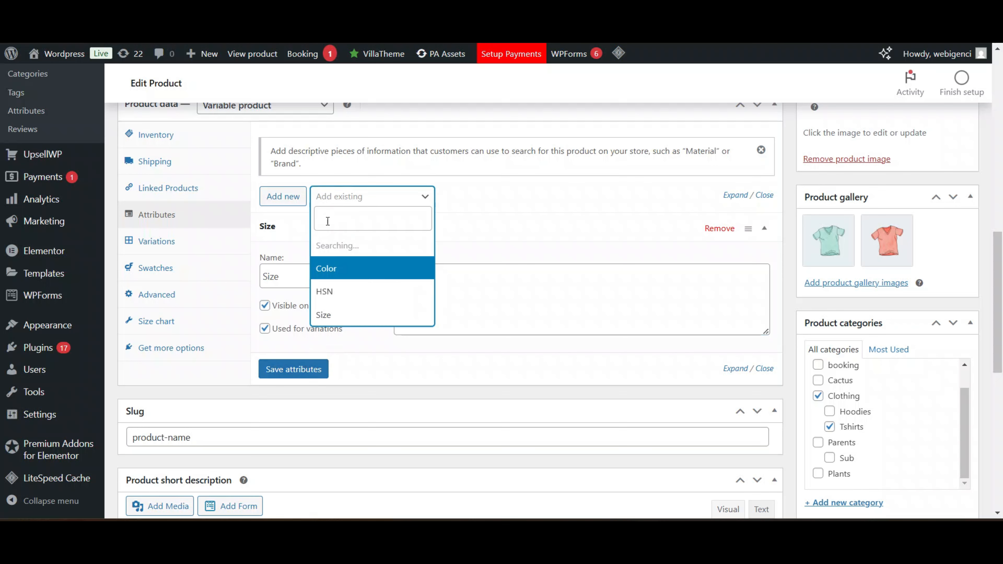
left_click(331, 290)
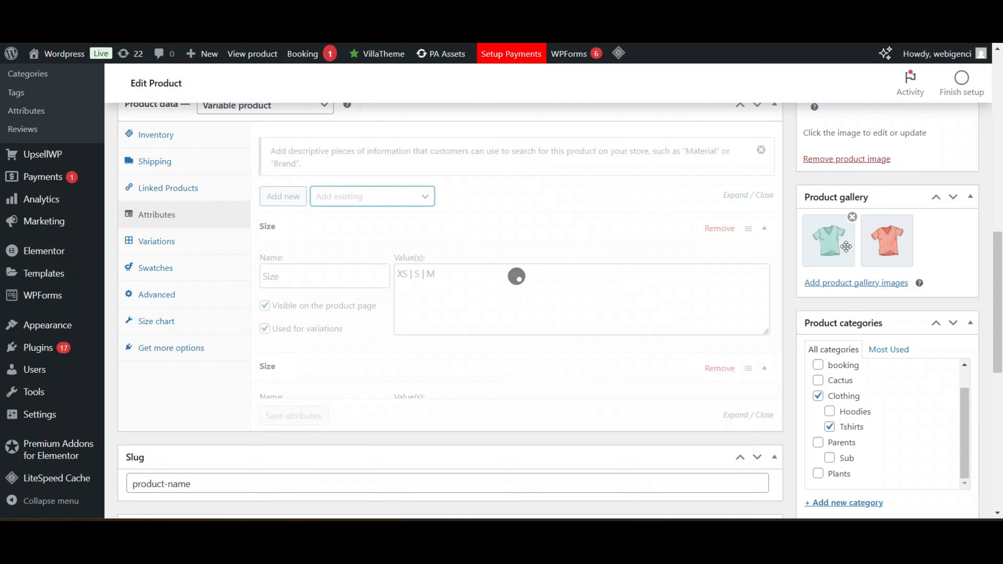
left_click(720, 229)
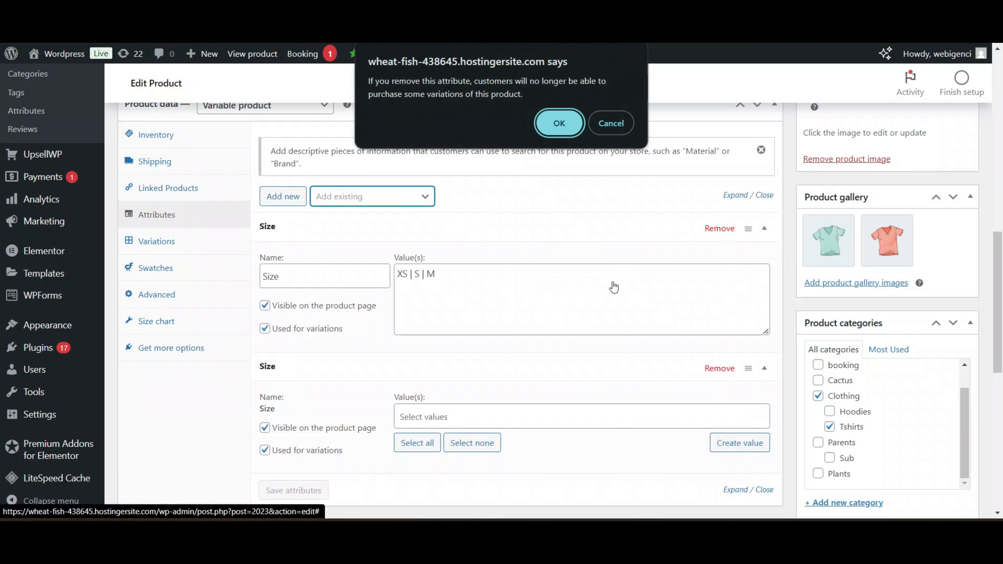
left_click(559, 123)
Assign the values Small, Medium and Large to the Size attribute and save the attributes.
left_click(428, 278)
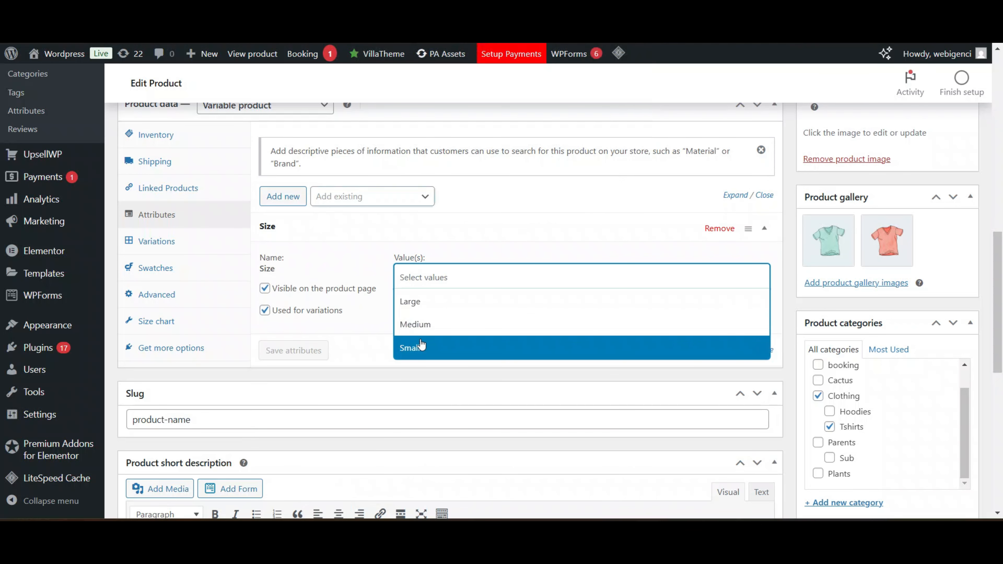
left_click(411, 349)
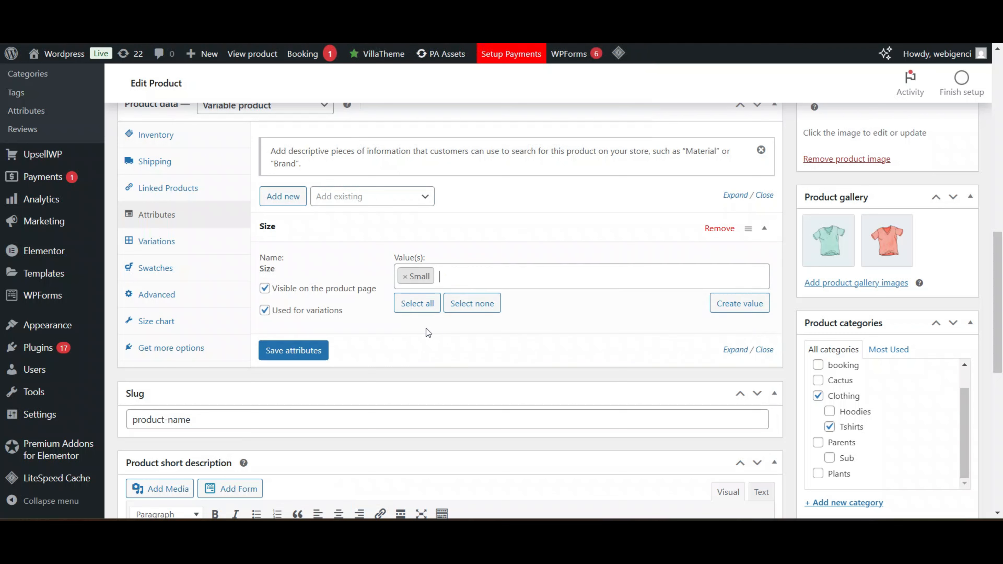
left_click(417, 303)
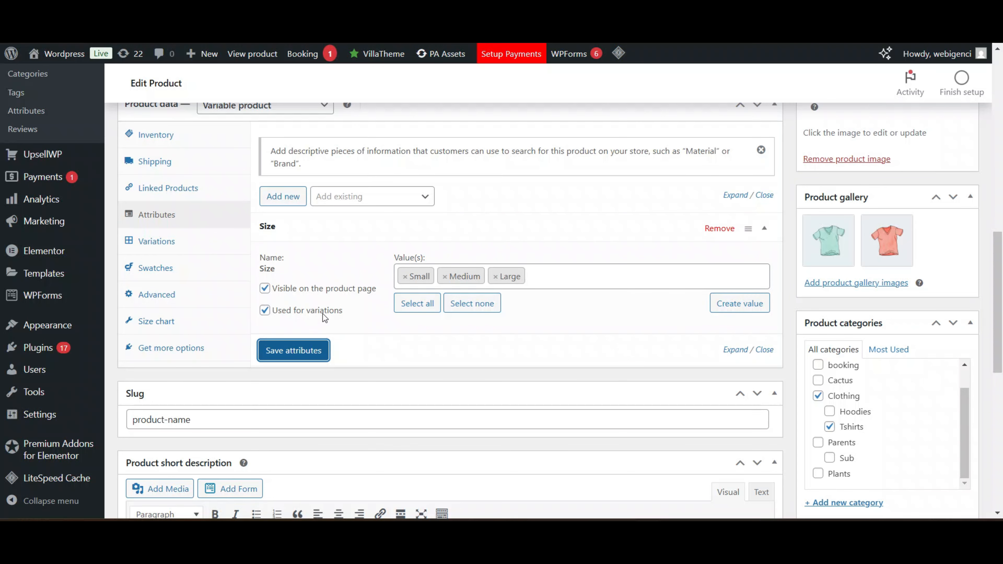
Generate all variations of the product from its Size attribute.
left_click(158, 242)
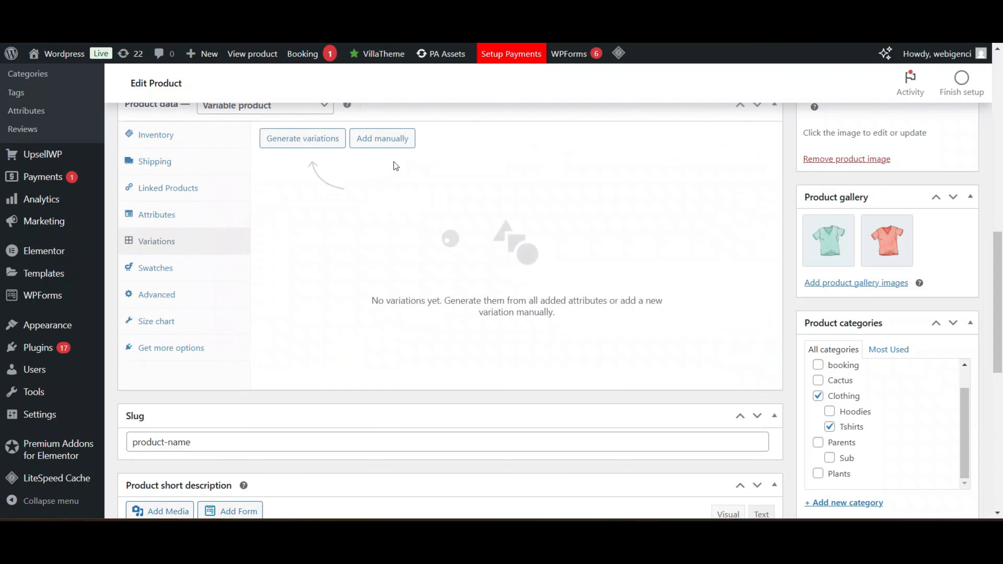
scroll(395, 164, "up", 2)
left_click(293, 213)
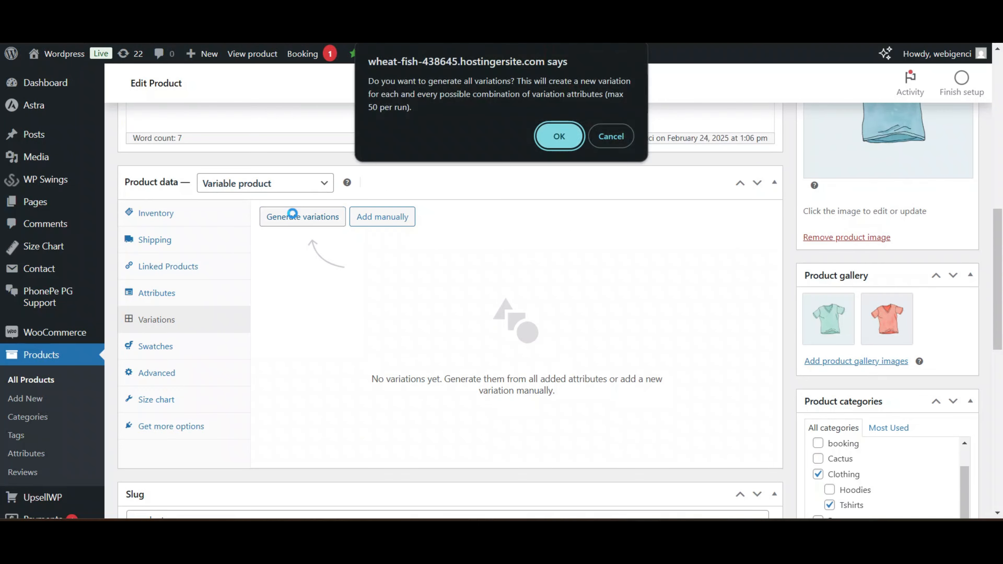
key("Return")
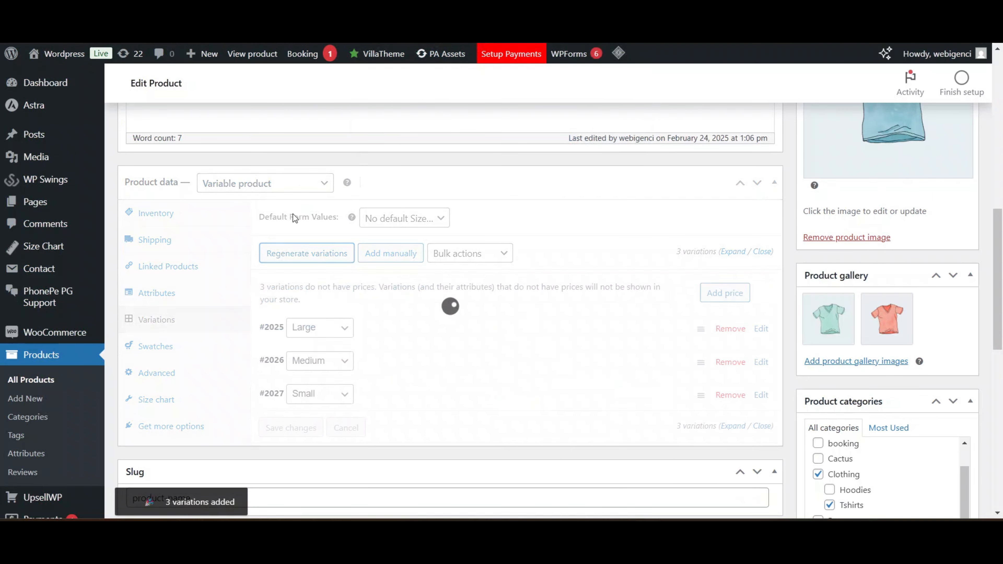
Set the Large variation's regular price to 499 and its sale price to 299.
scroll(350, 324, "down", 1)
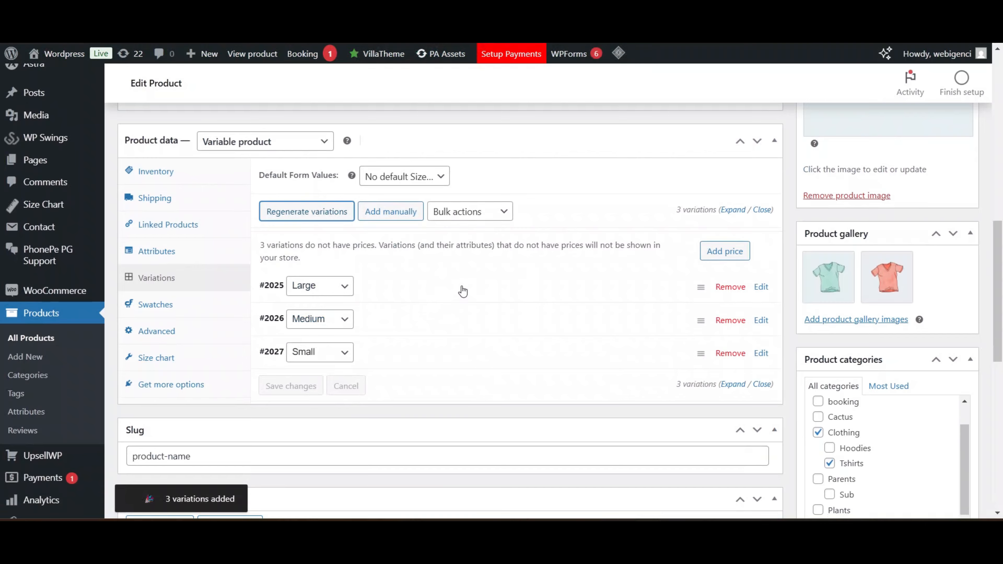
left_click(463, 291)
scroll(463, 292, "down", 2)
scroll(395, 252, "down", 1)
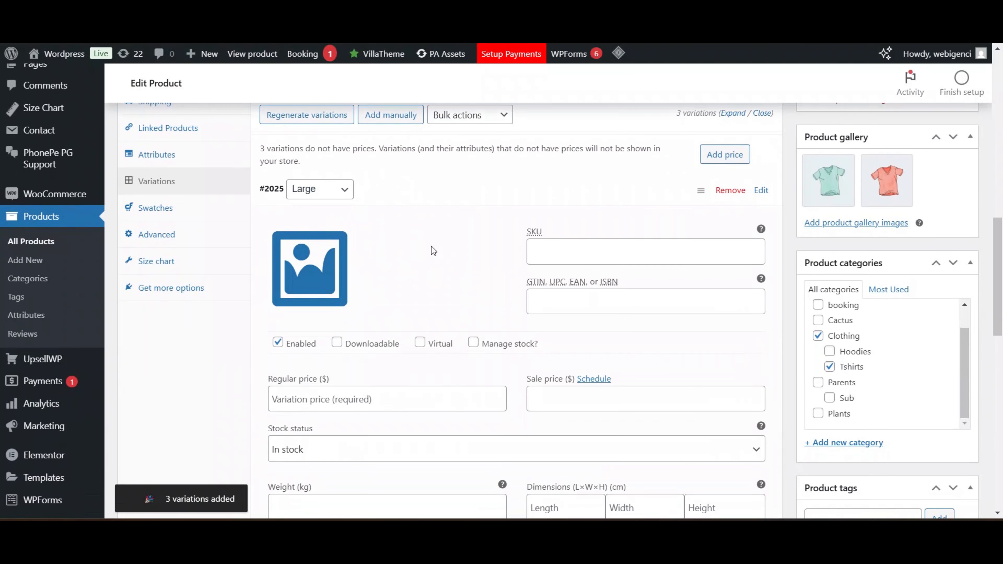
scroll(588, 241, "down", 2)
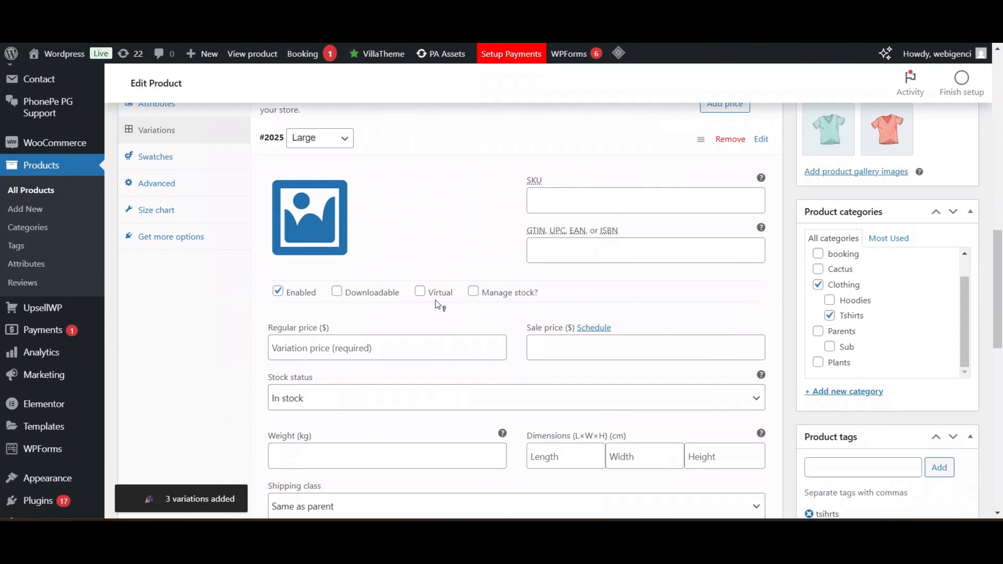
left_click(354, 349)
type("499")
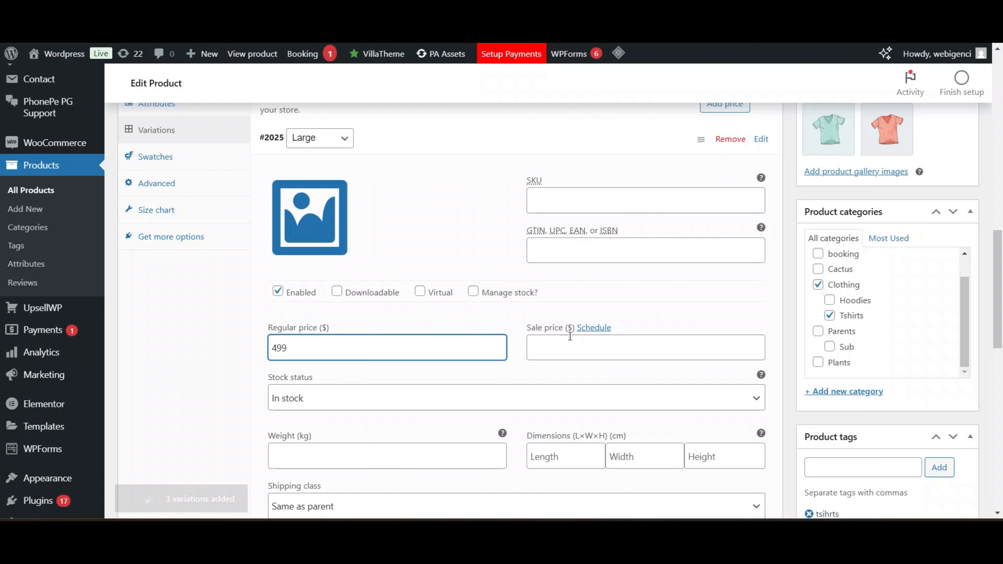
left_click(568, 343)
type("299")
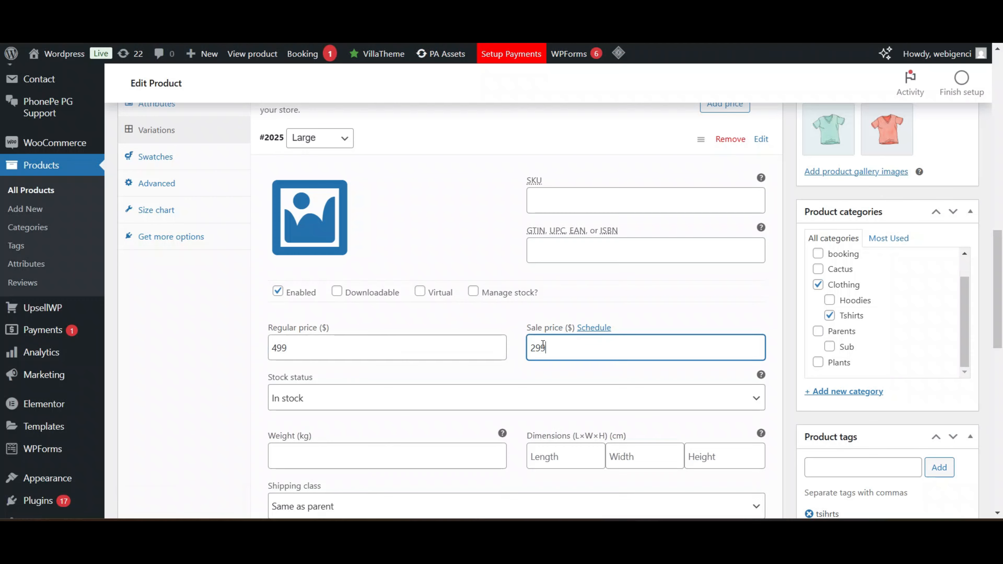
Look over the Large variation's identifiers, stock status, weight, dimensions and shipping class, and the bulk options above the variations.
scroll(444, 338, "down", 3)
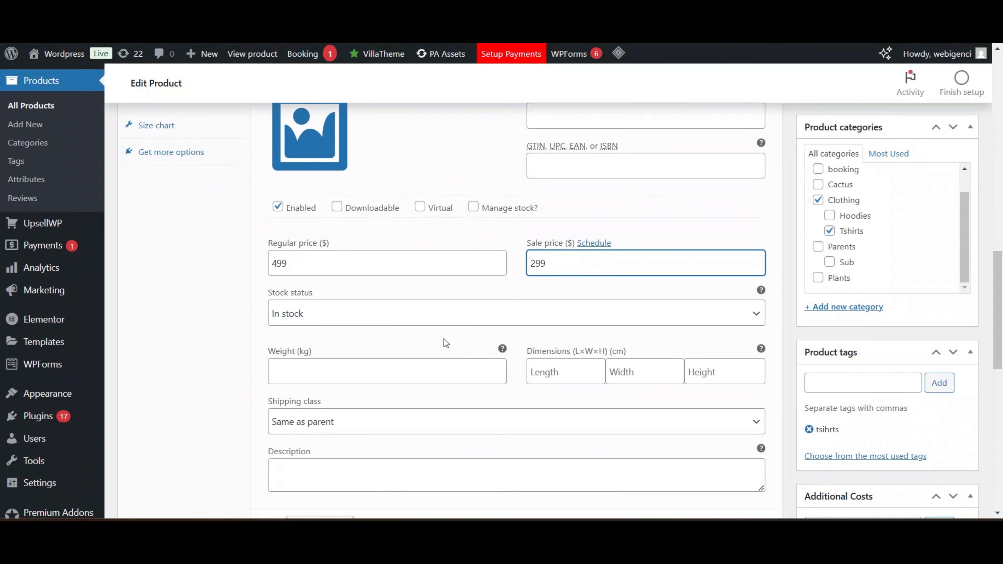
scroll(562, 341, "up", 3)
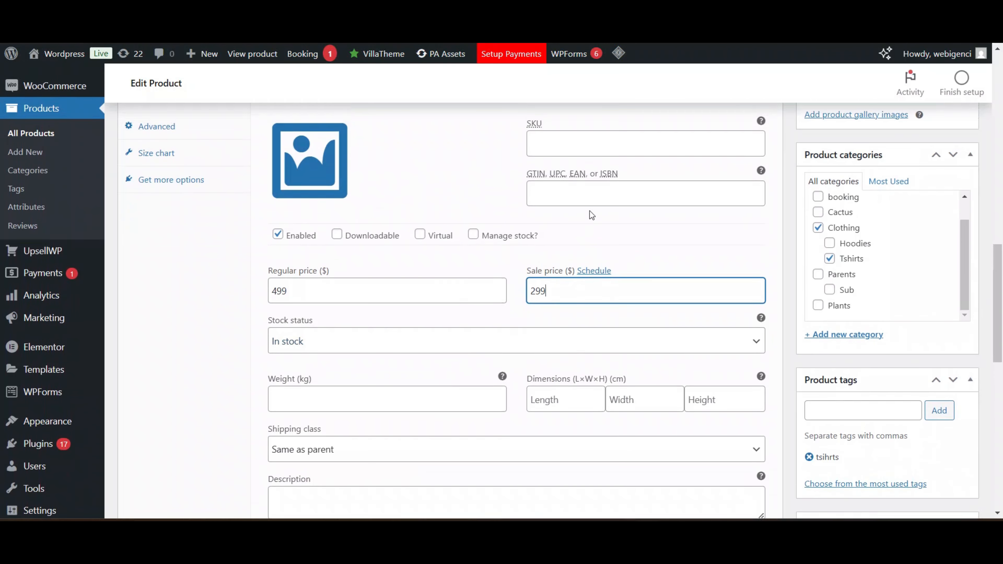
scroll(470, 269, "down", 2)
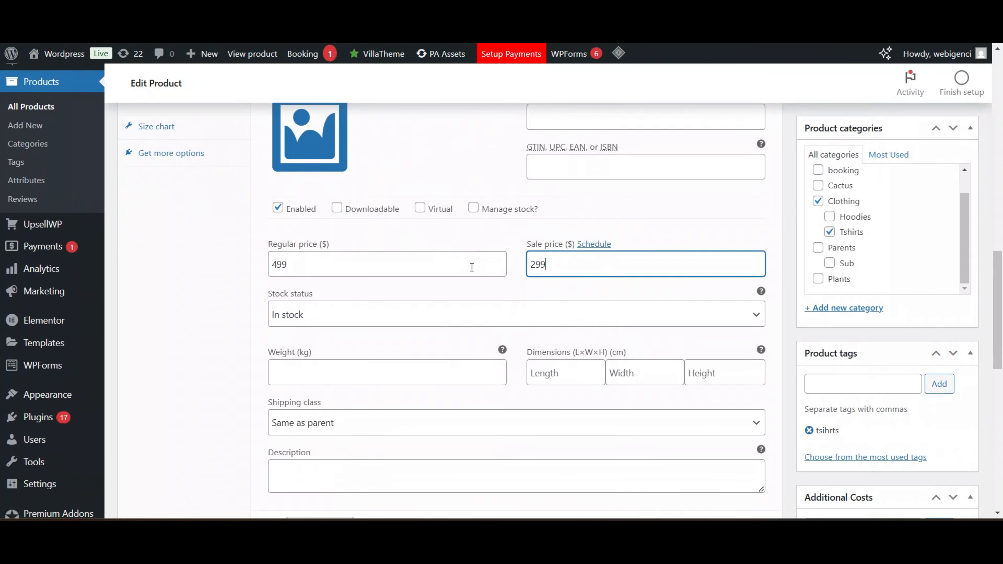
scroll(396, 319, "down", 1)
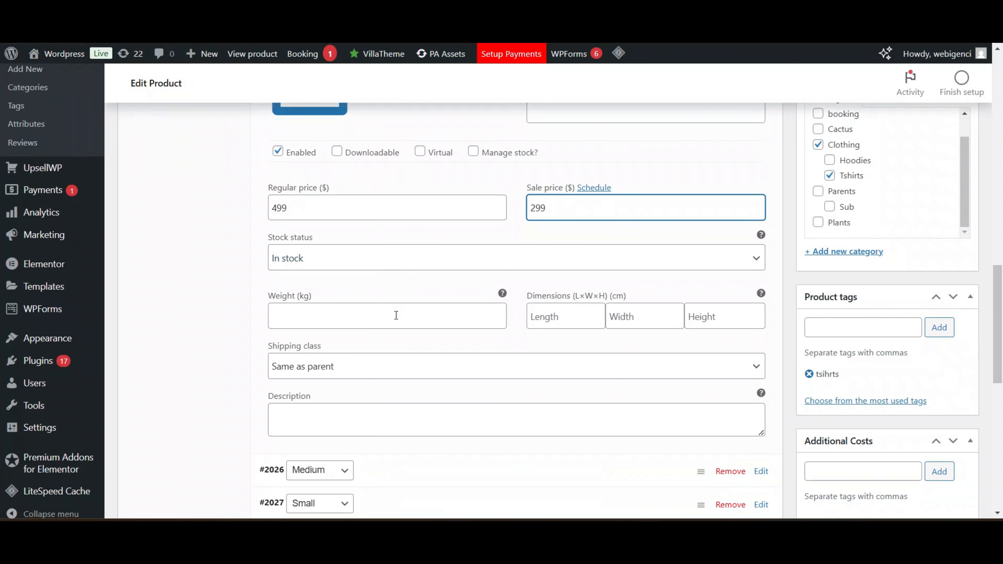
scroll(396, 319, "up", 6)
scroll(397, 320, "up", 1)
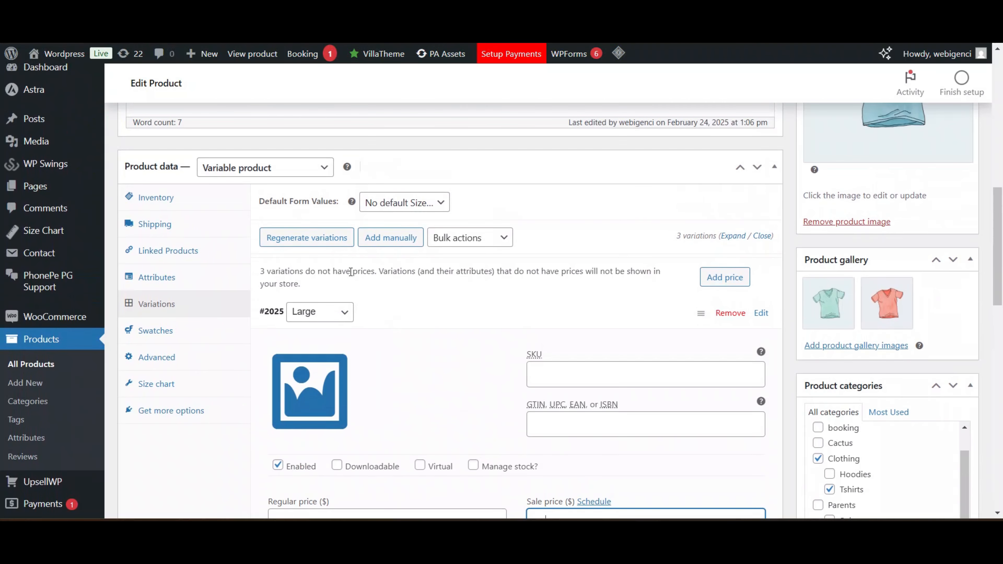
scroll(350, 272, "down", 1)
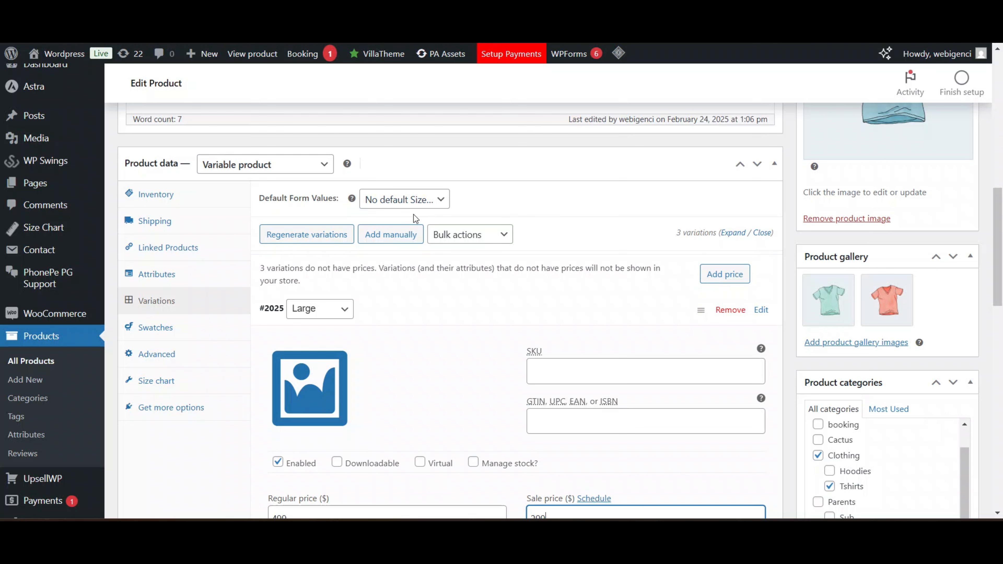
Bulk set the regular price of all variations to 499, saving the pending variation changes.
left_click(445, 234)
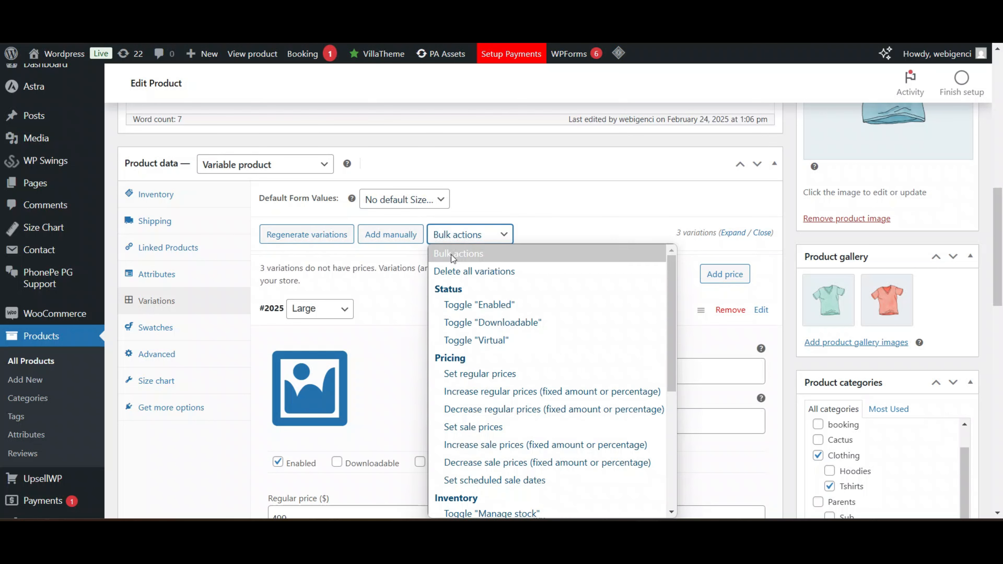
scroll(467, 314, "down", 2)
left_click(476, 327)
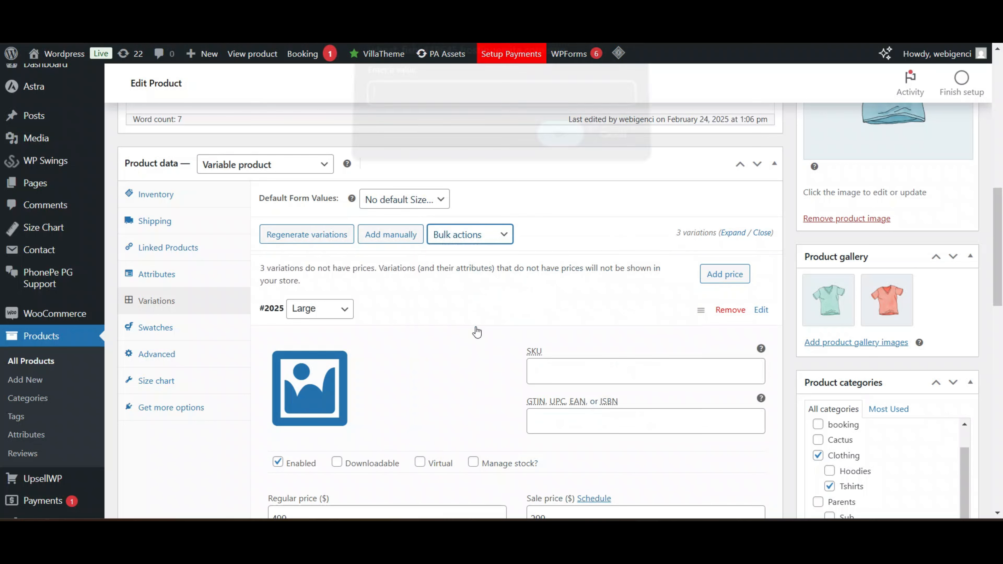
type("499")
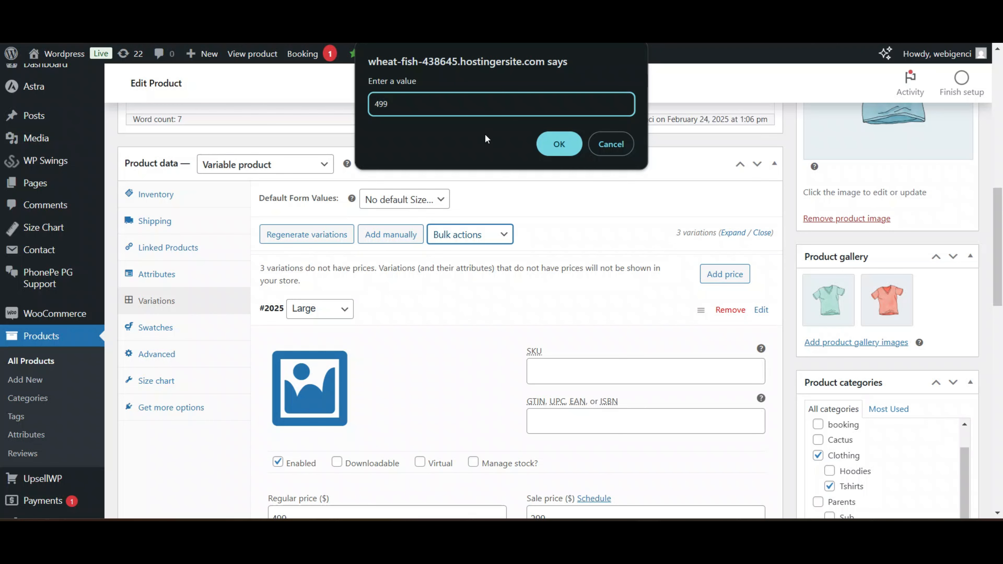
left_click(567, 136)
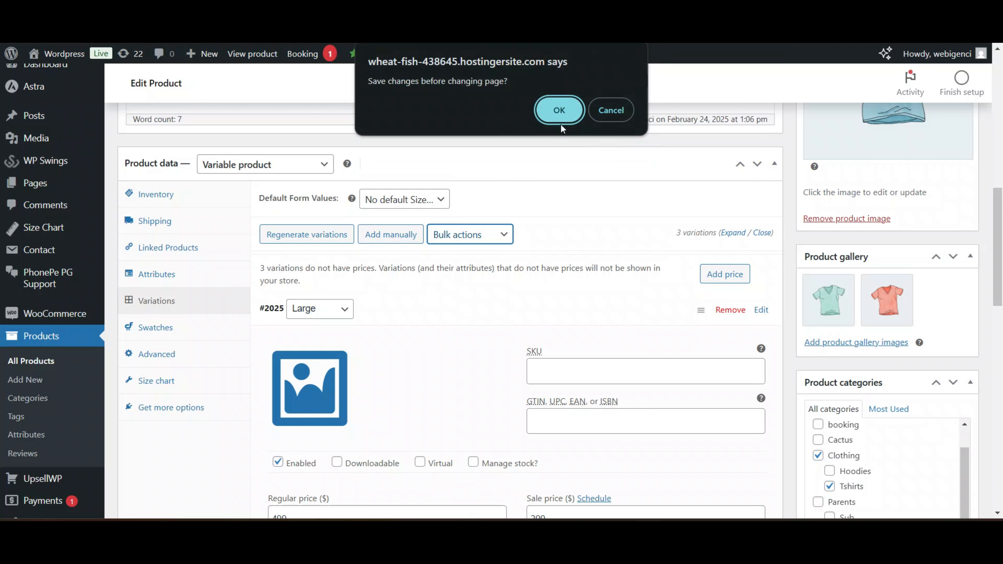
left_click(558, 111)
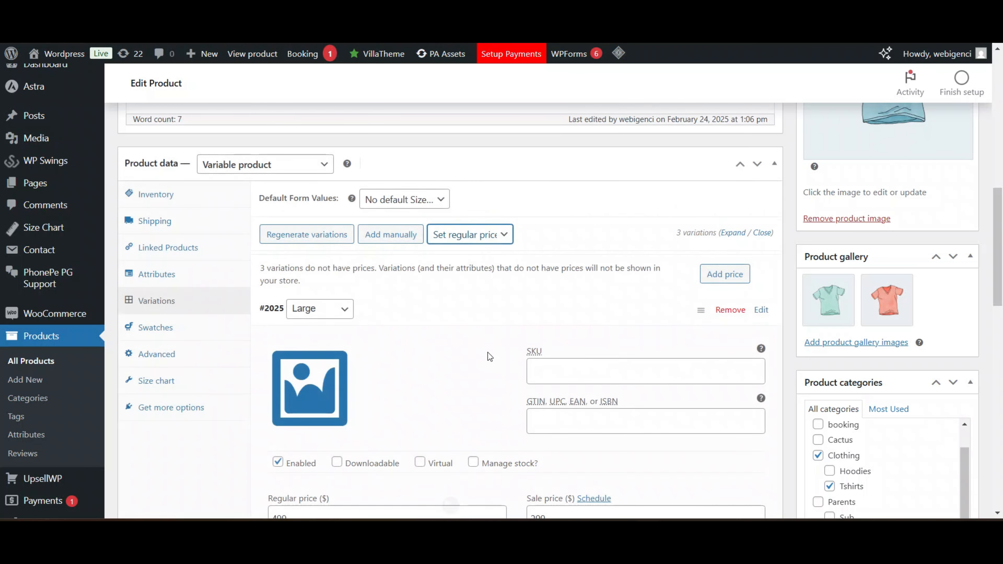
Set the Medium variation's sale price to 299.
scroll(487, 352, "down", 5)
scroll(430, 276, "up", 10)
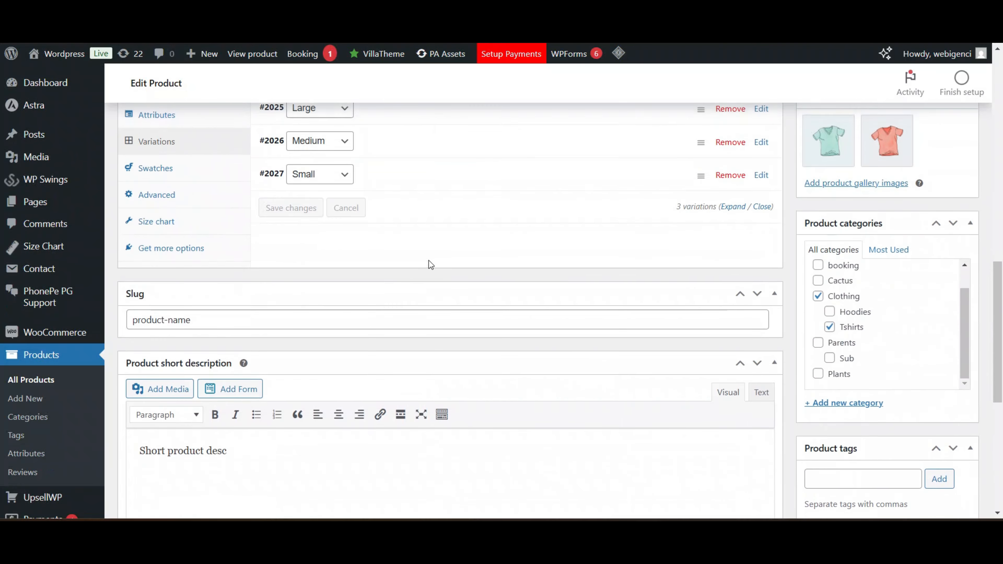
left_click(392, 326)
scroll(390, 283, "down", 4)
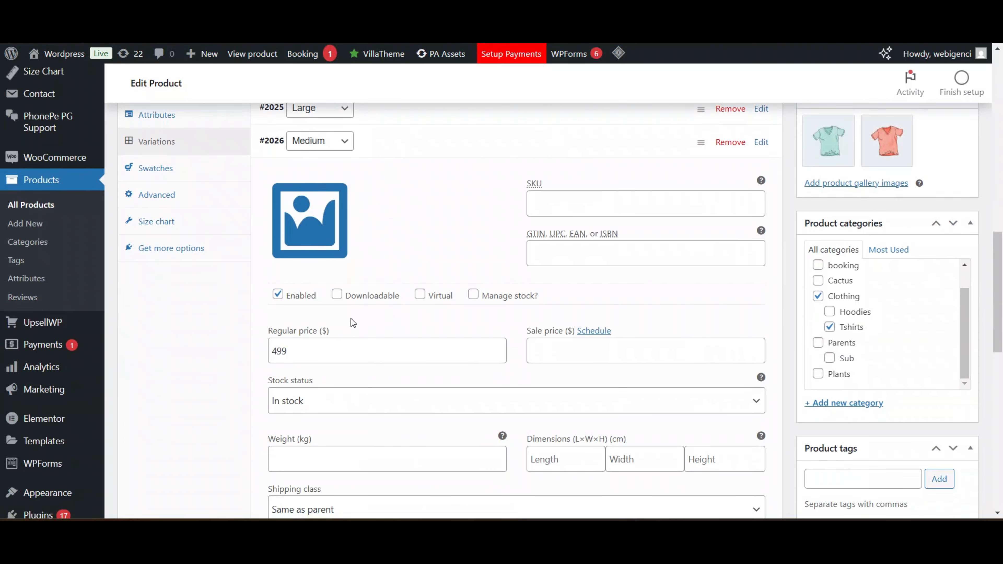
left_click(551, 344)
type("299")
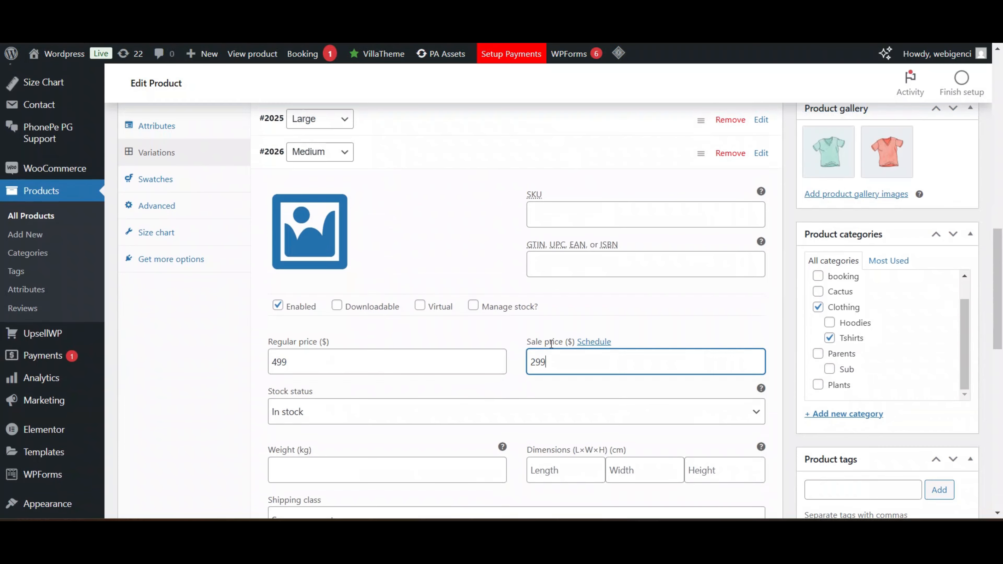
Expand the Large variation and set its image to the green T-shirt vnech-tee-green-1.jpg from the media library.
scroll(550, 345, "up", 2)
left_click(518, 191)
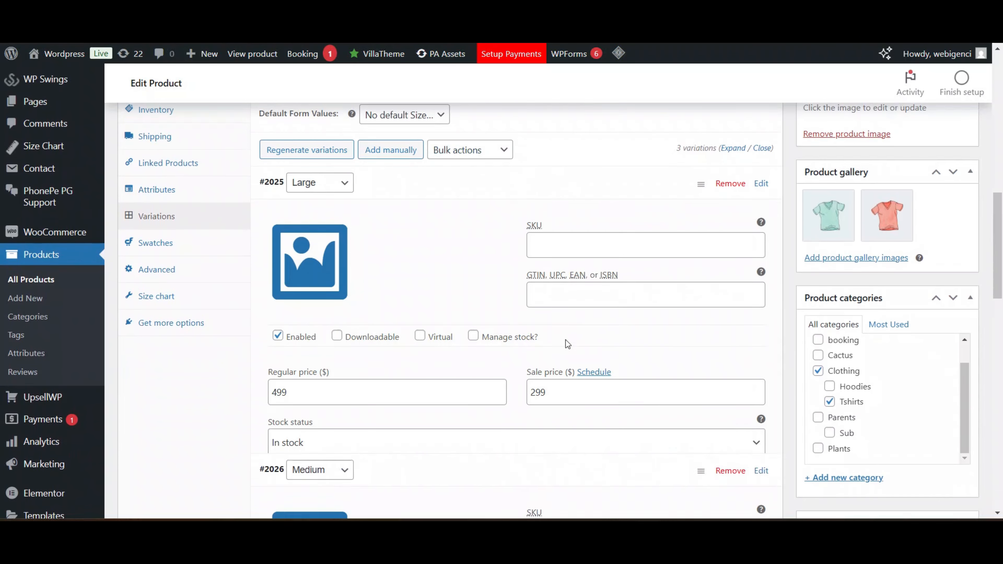
scroll(590, 398, "down", 2)
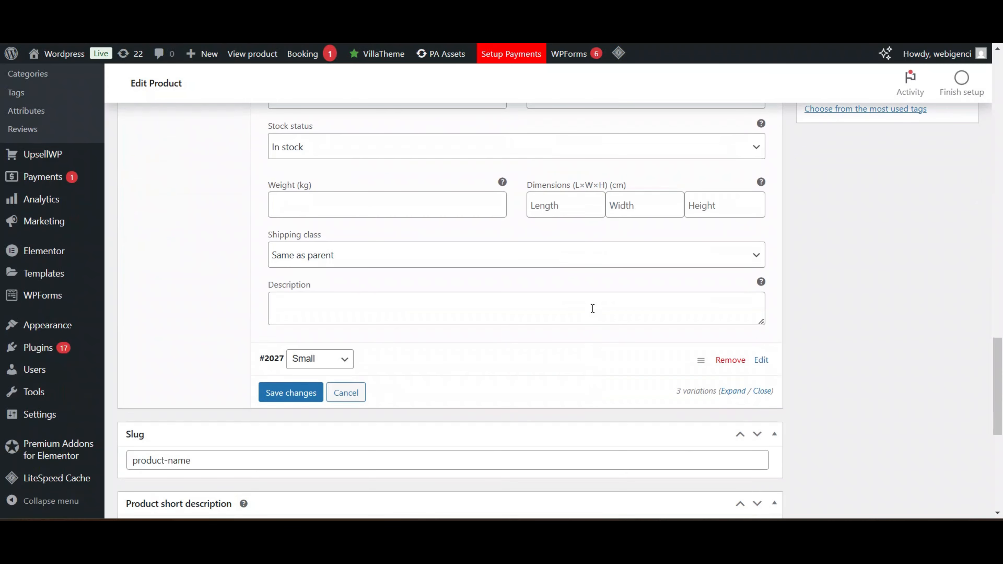
scroll(344, 227, "up", 5)
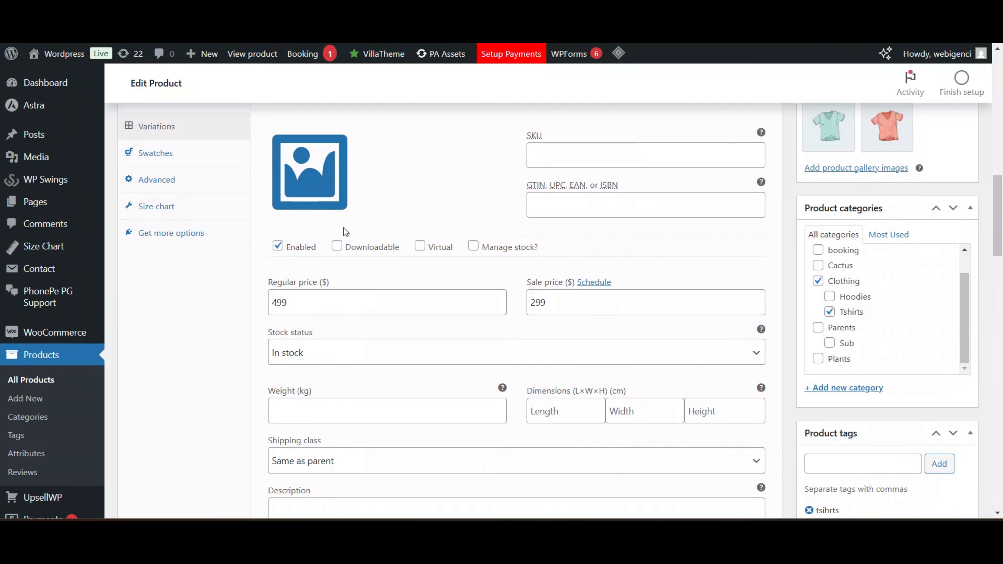
left_click(307, 185)
left_click(130, 219)
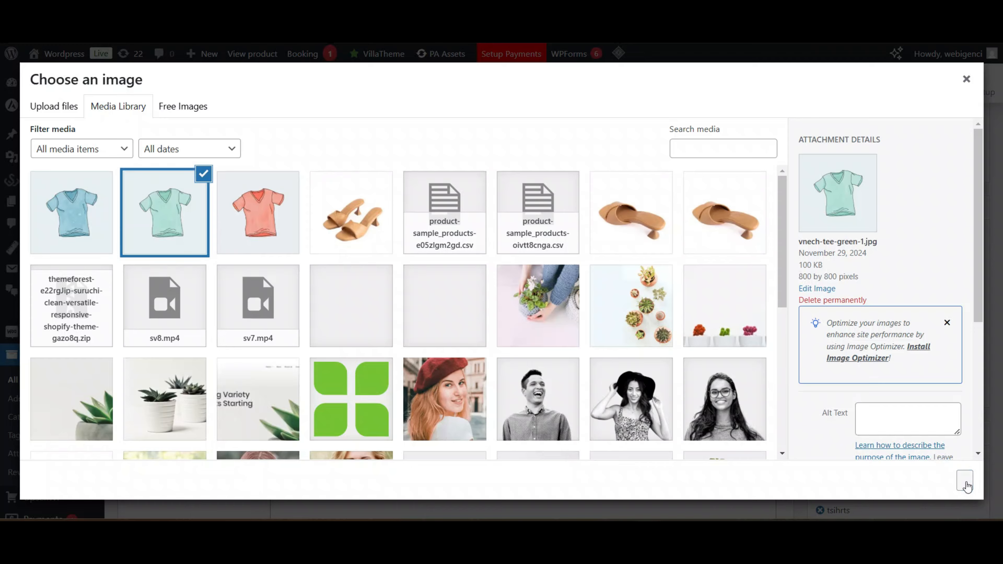
left_click(963, 480)
Set the Medium variation's image to the red T-shirt vneck-tee-2.jpg from the media library.
scroll(533, 343, "down", 5)
left_click(288, 395)
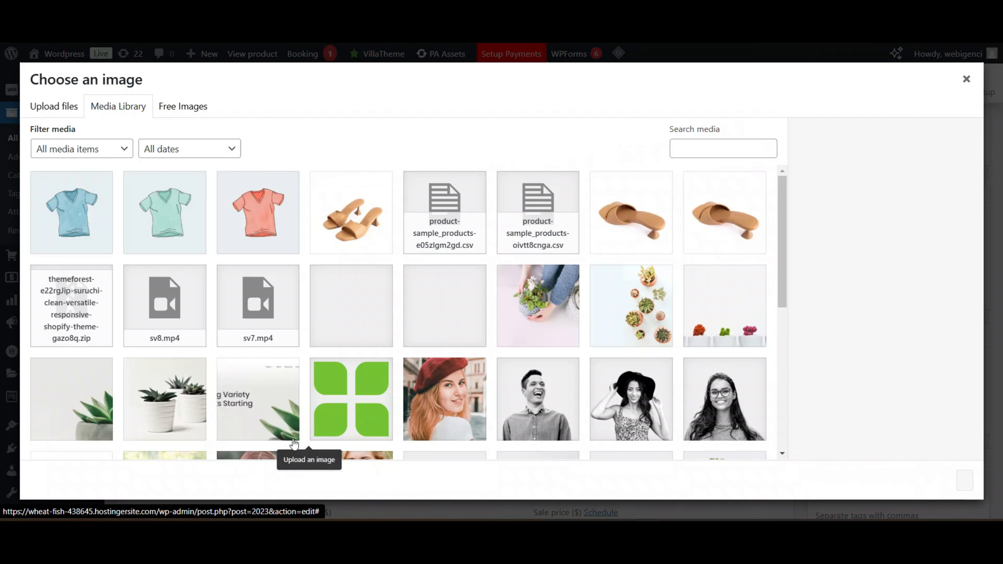
left_click(237, 198)
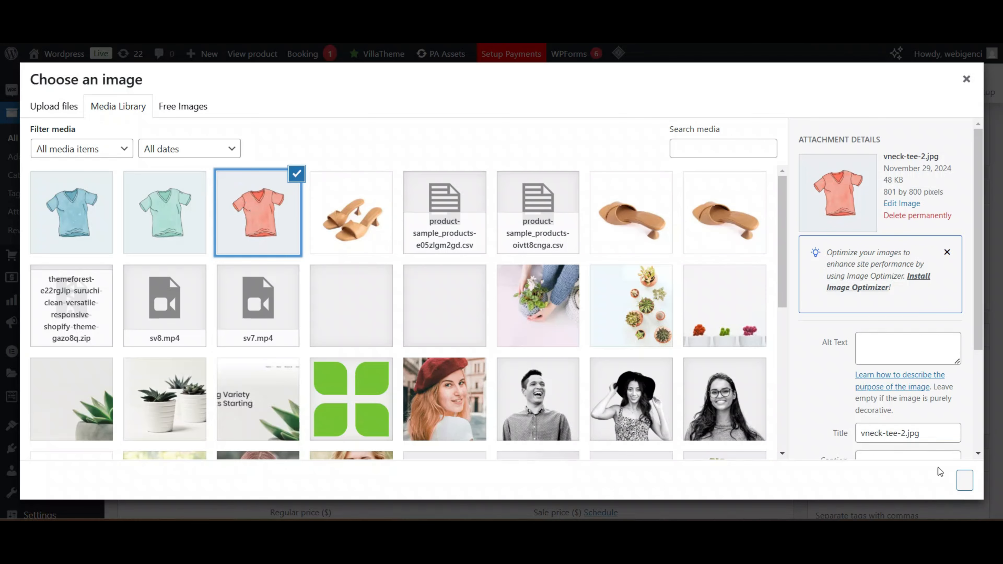
left_click(964, 480)
scroll(884, 307, "up", 15)
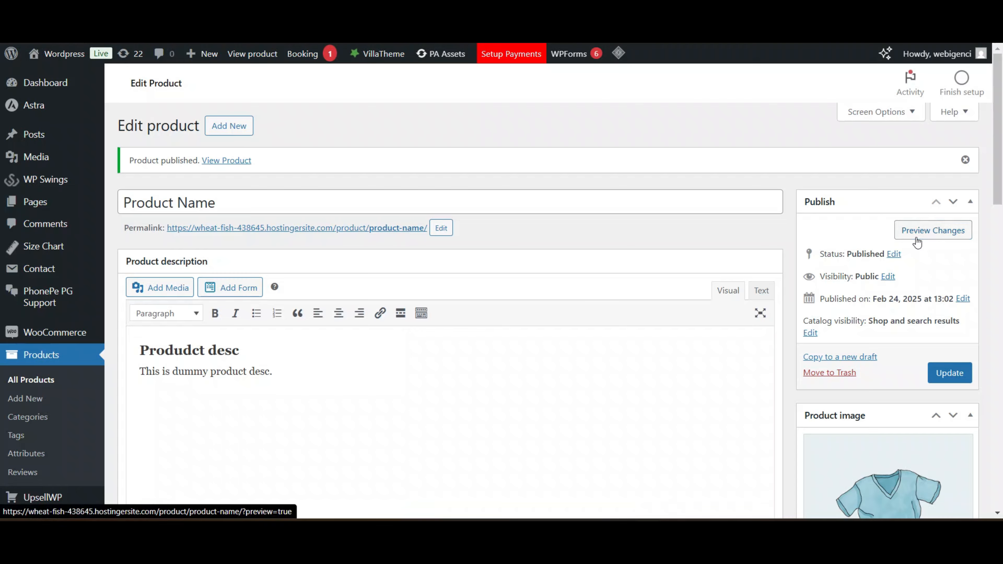
Preview the product page and switch between the Large, Medium and Small sizes to check each variation's image and price.
left_click(917, 233)
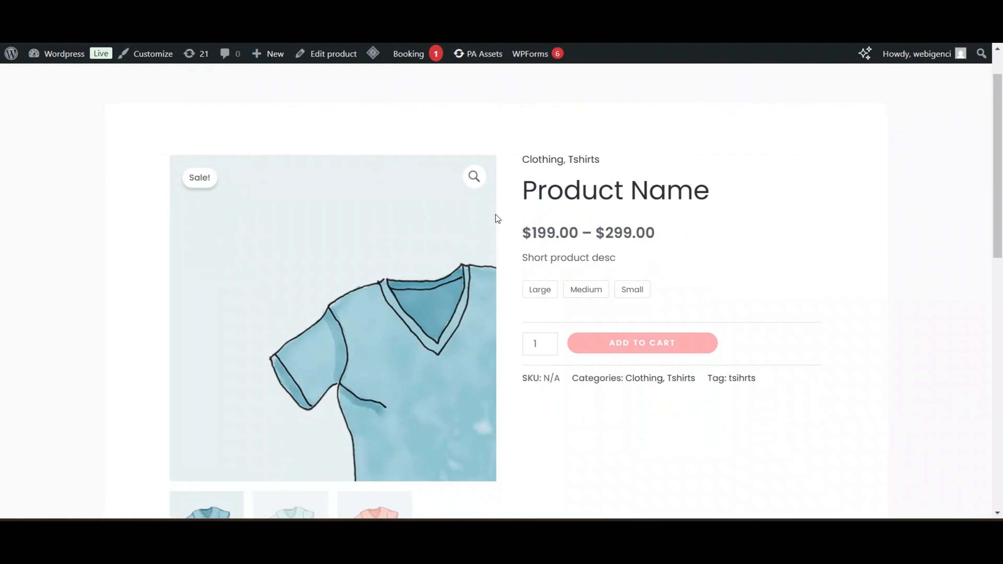
left_click(542, 285)
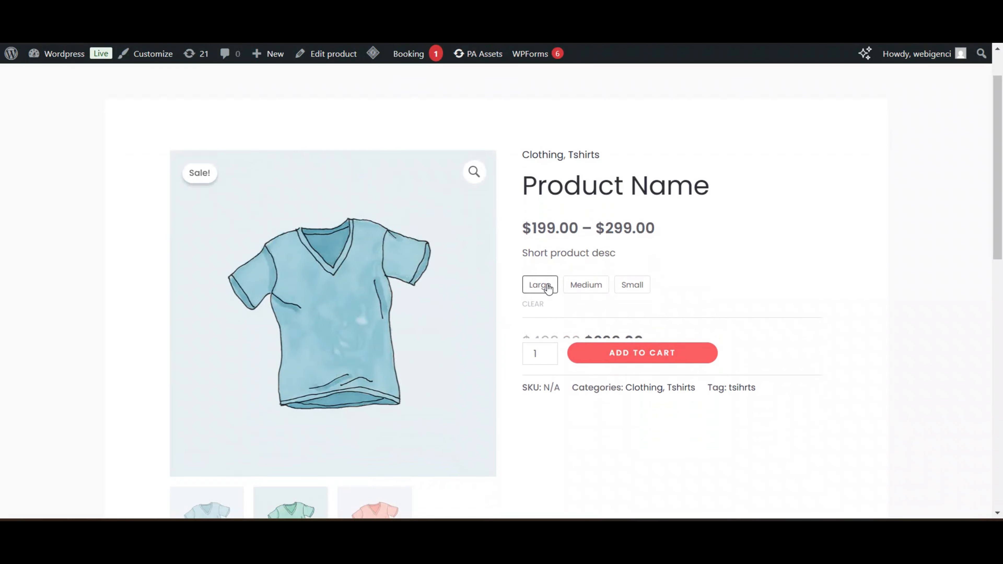
left_click(587, 286)
left_click(634, 286)
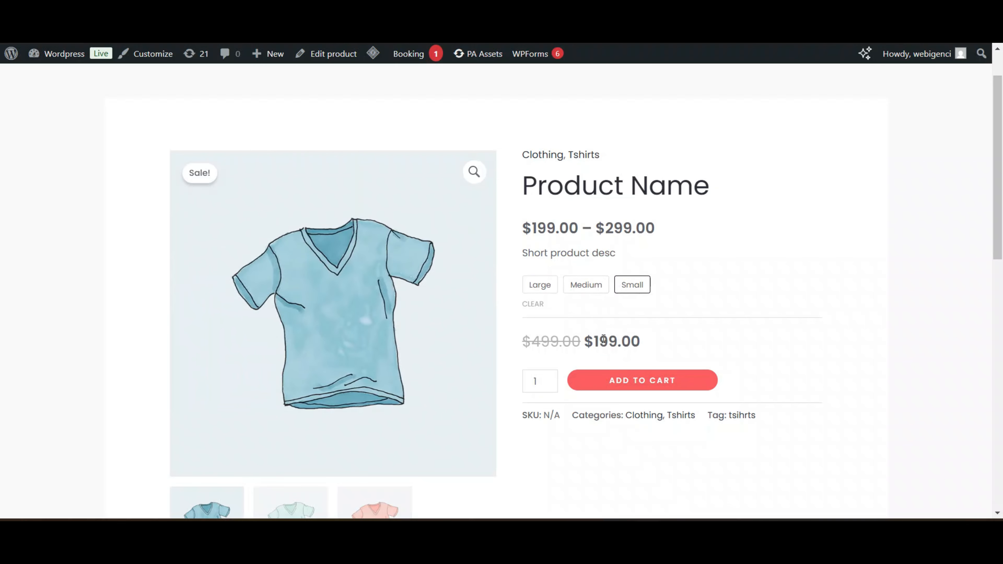
left_click(590, 286)
left_click(540, 286)
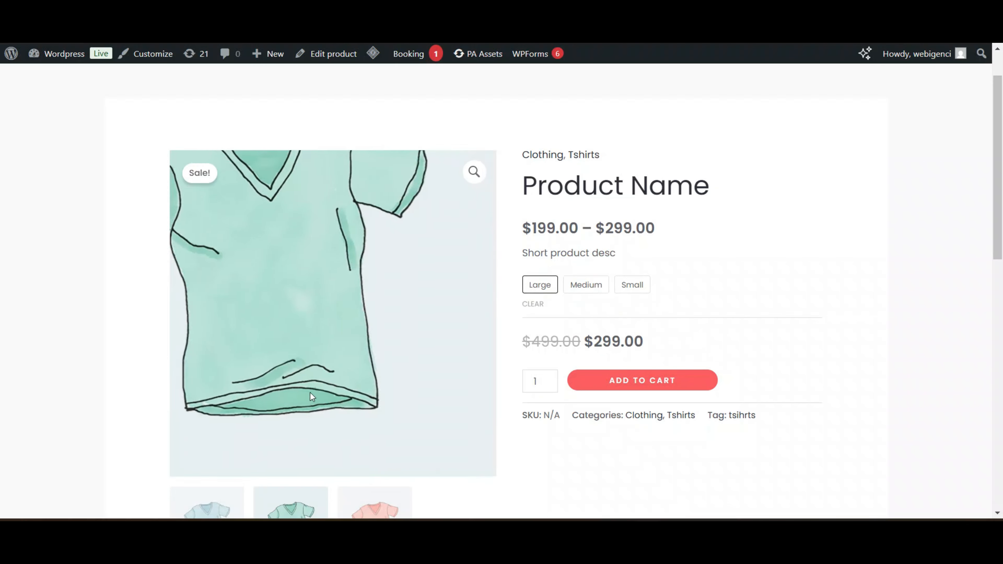
scroll(315, 313, "down", 4)
scroll(446, 306, "up", 4)
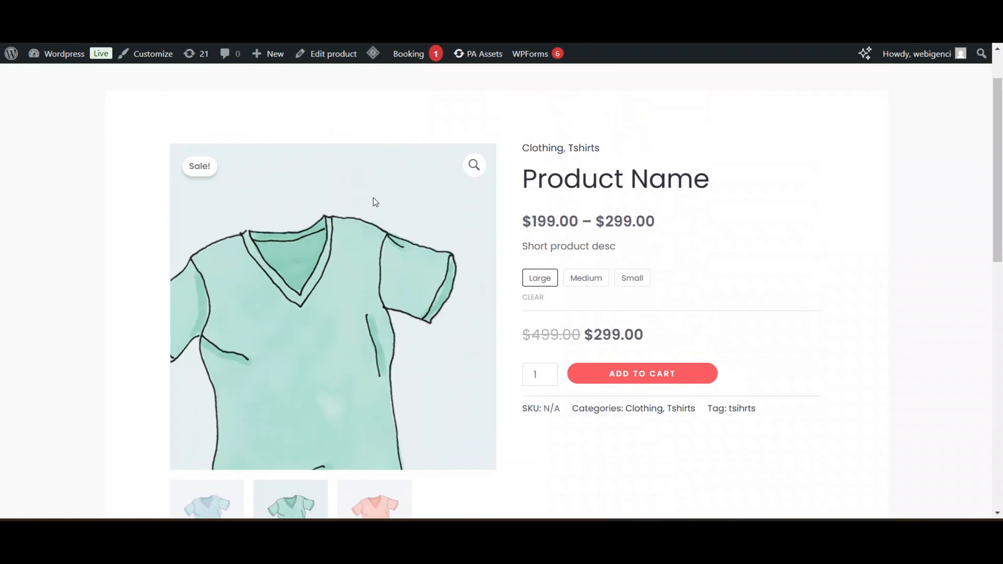
left_click(588, 285)
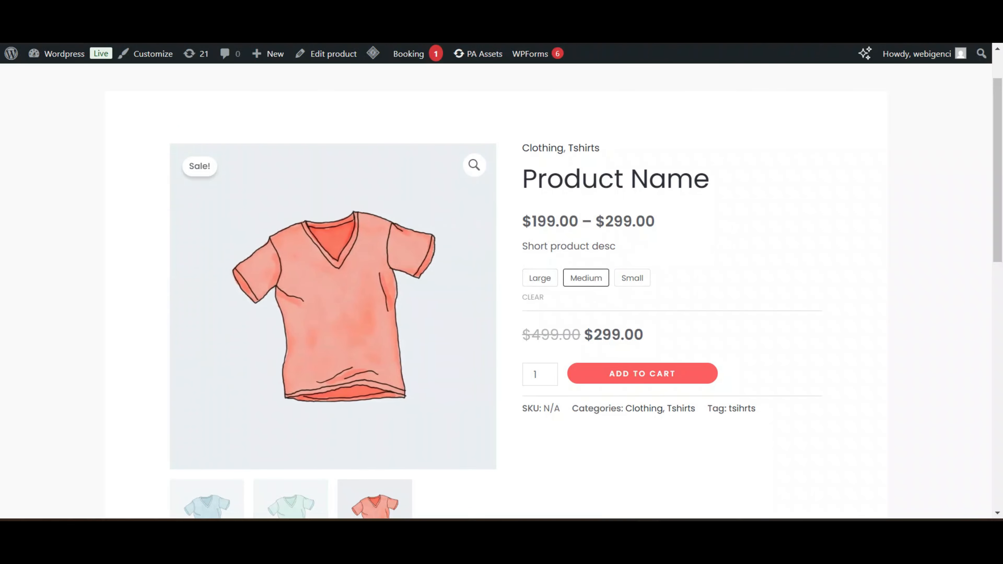
Return to the product editor and review the description, product data, slug, short description, categories and tags.
key("ctrl+shift+Tab")
scroll(569, 314, "down", 3)
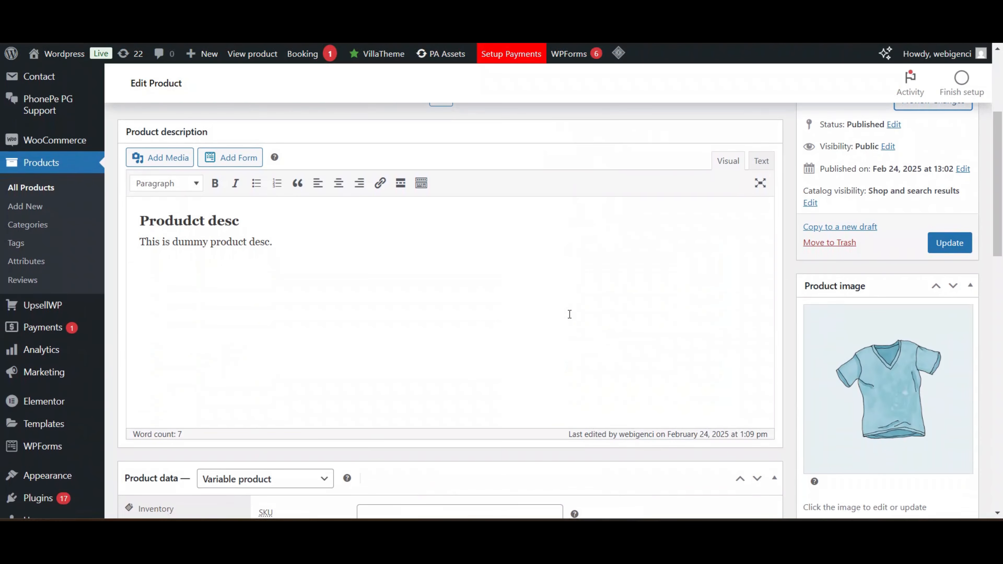
scroll(570, 314, "down", 5)
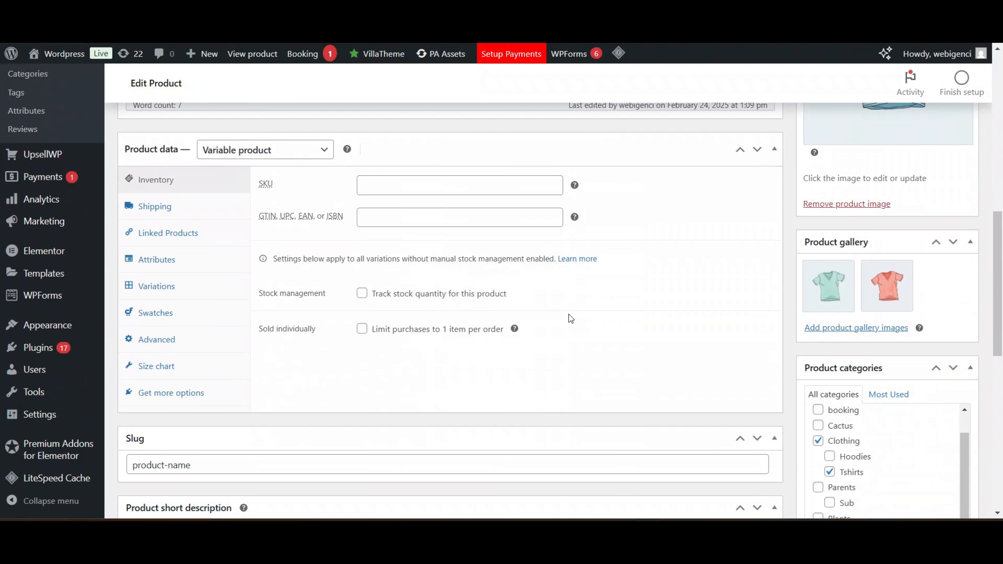
scroll(570, 315, "down", 2)
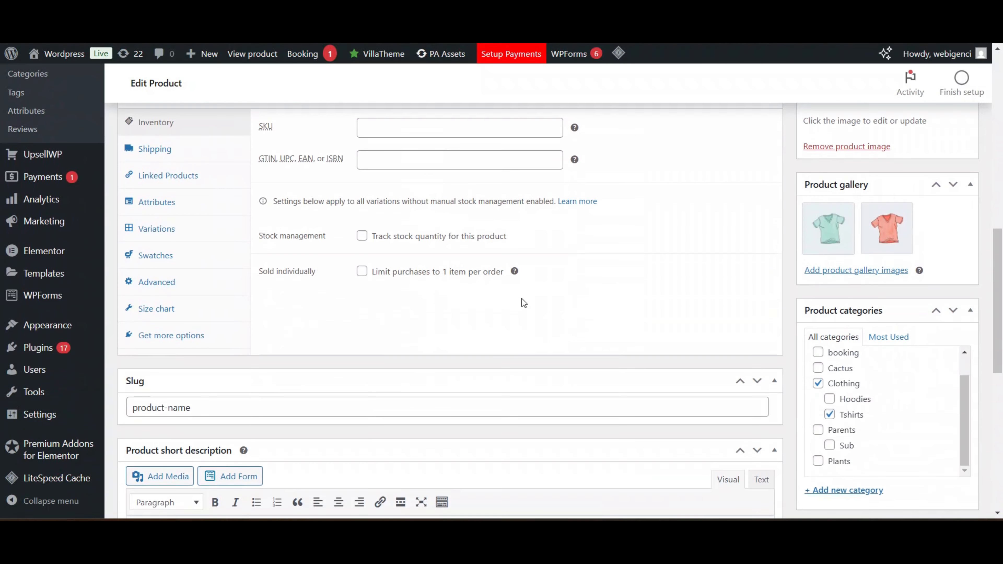
scroll(506, 300, "down", 1)
scroll(487, 296, "down", 2)
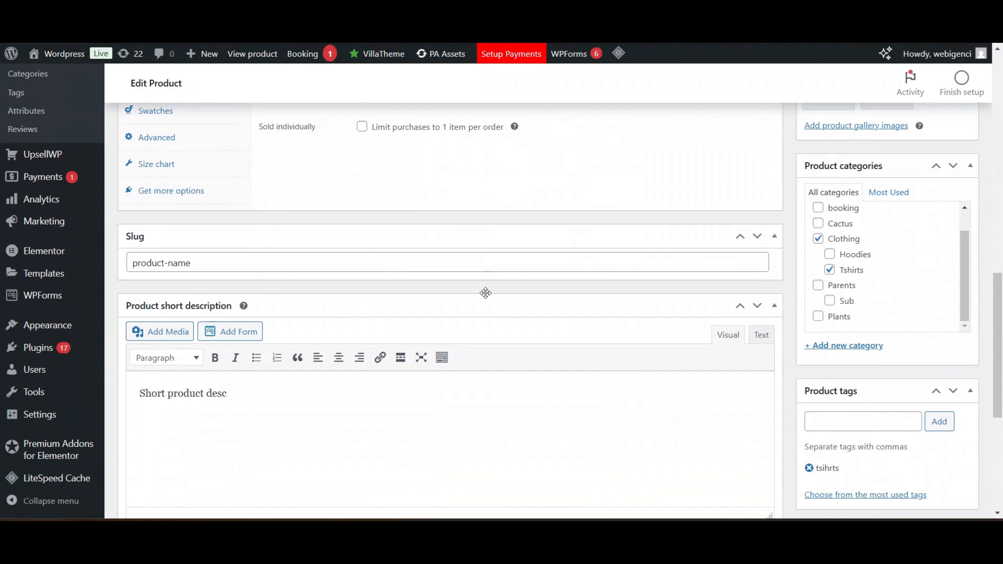
scroll(487, 297, "up", 12)
scroll(16, 346, "down", 4)
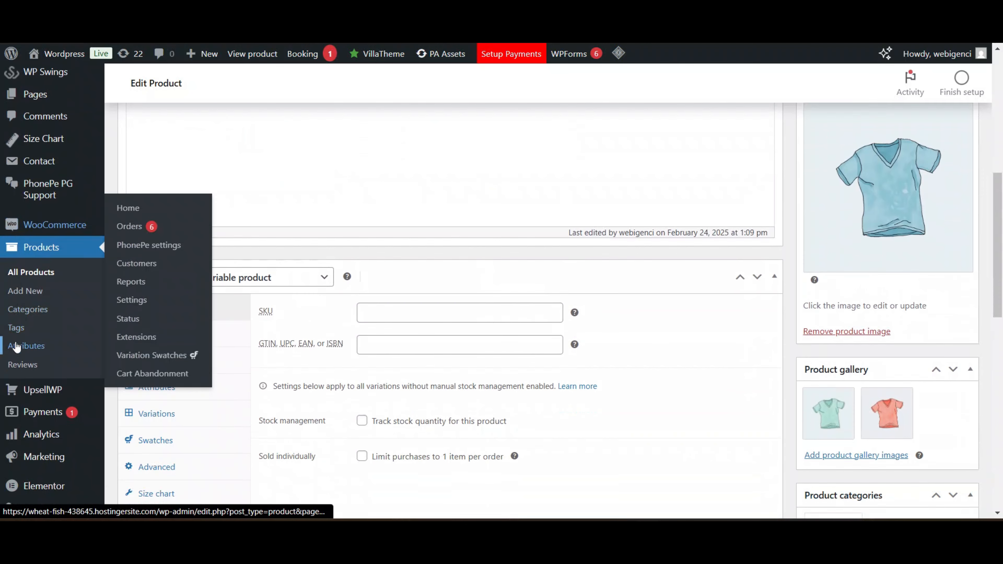
Open the product categories page and draft a new category named Category with Clothing as its parent.
left_click(40, 309)
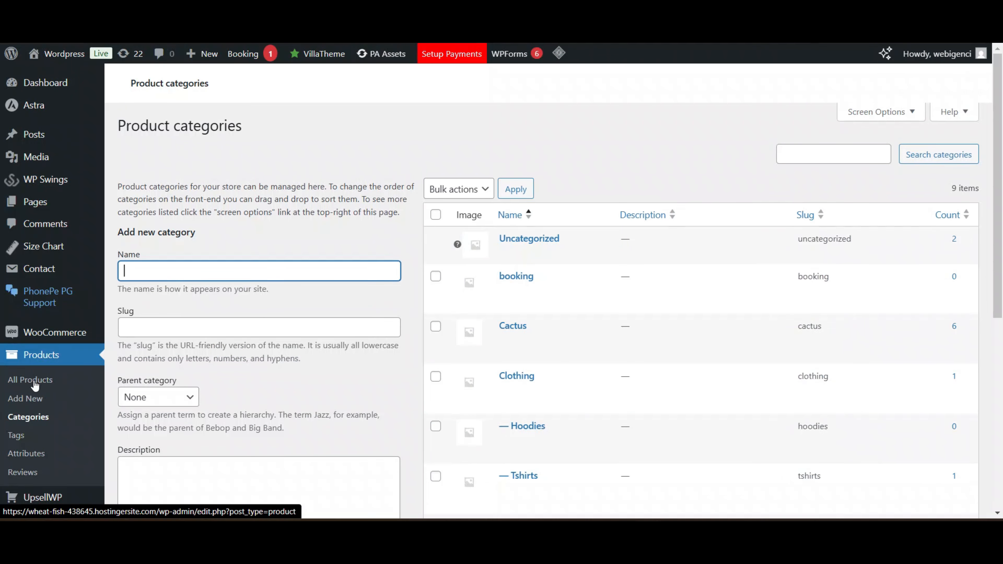
scroll(253, 181, "down", 2)
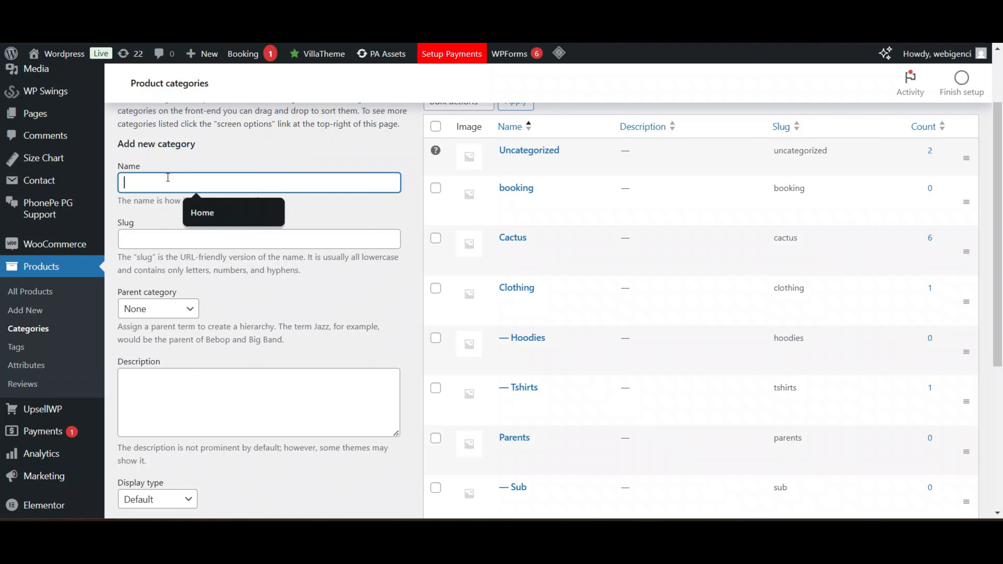
type("Category")
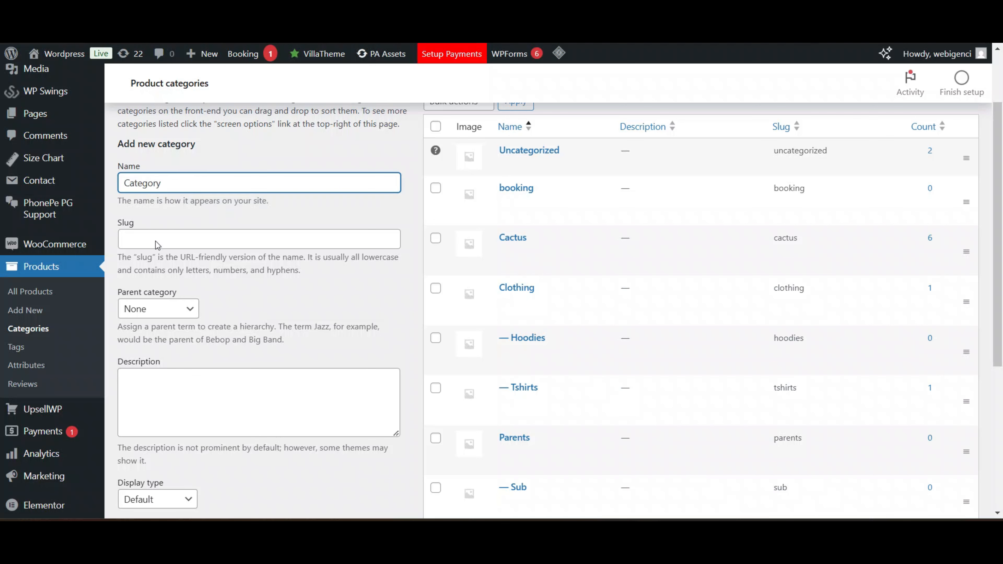
left_click(149, 310)
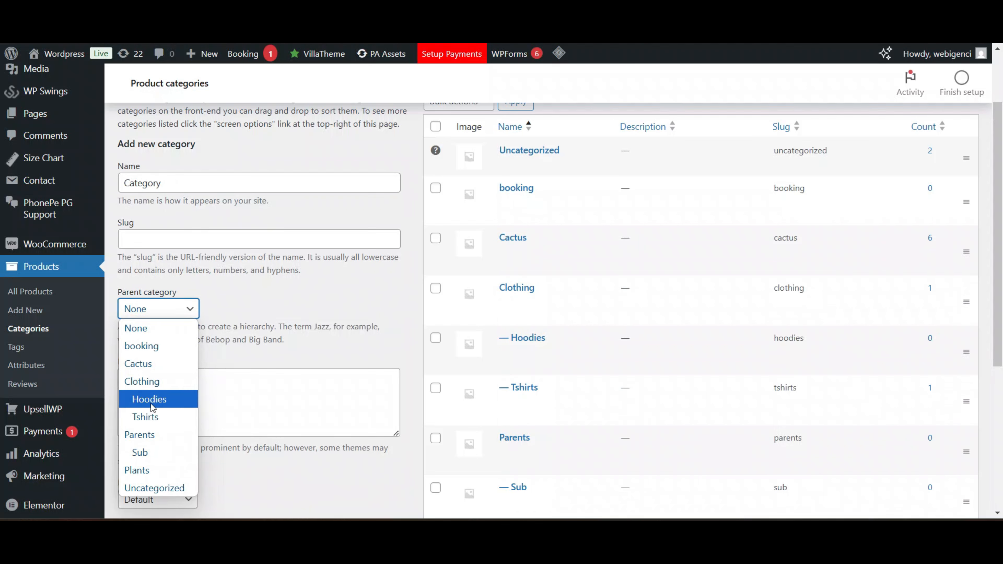
left_click(166, 383)
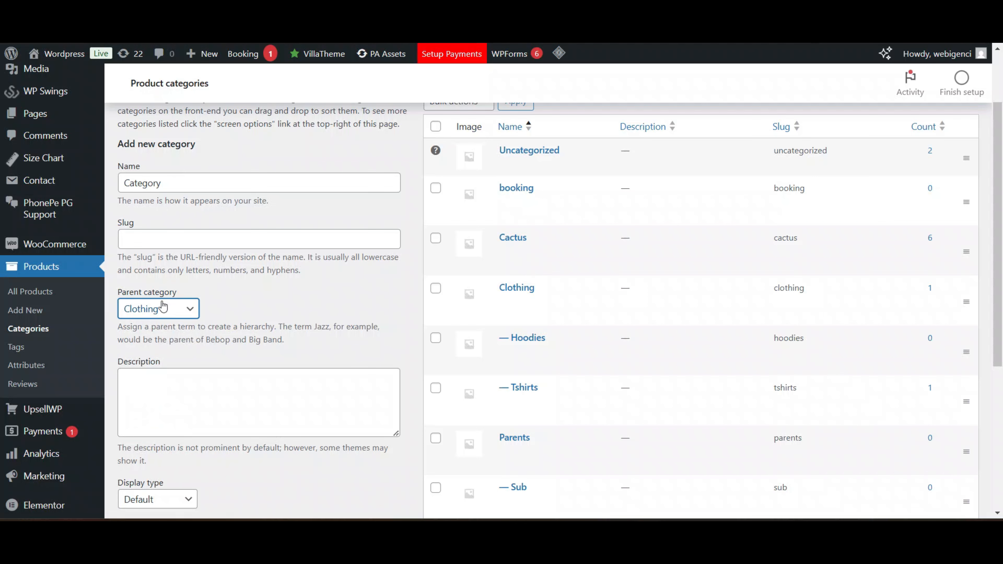
Clear the drafted category's name and look over the rest of the new category form.
left_click(180, 182)
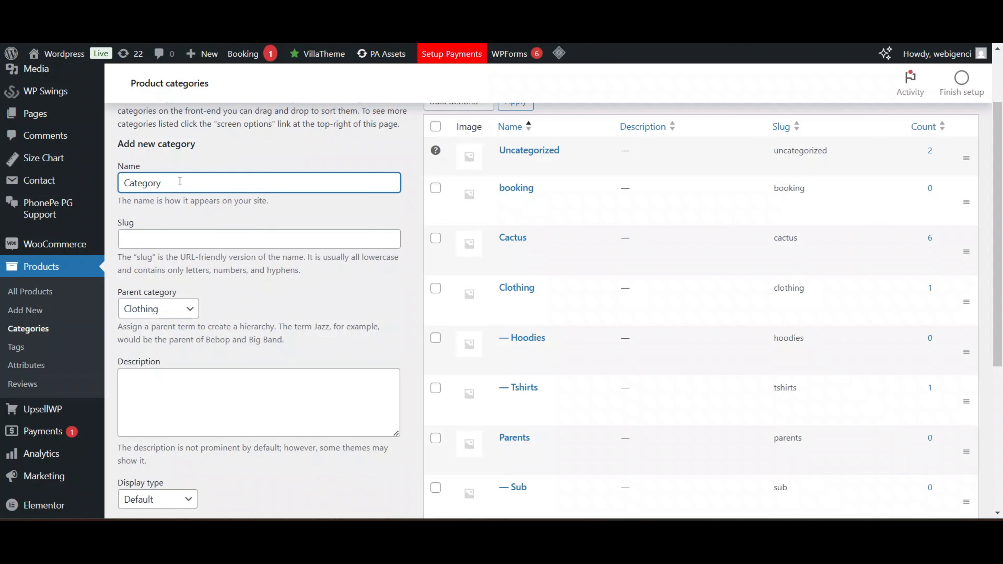
key("ctrl+a")
key("BackSpace")
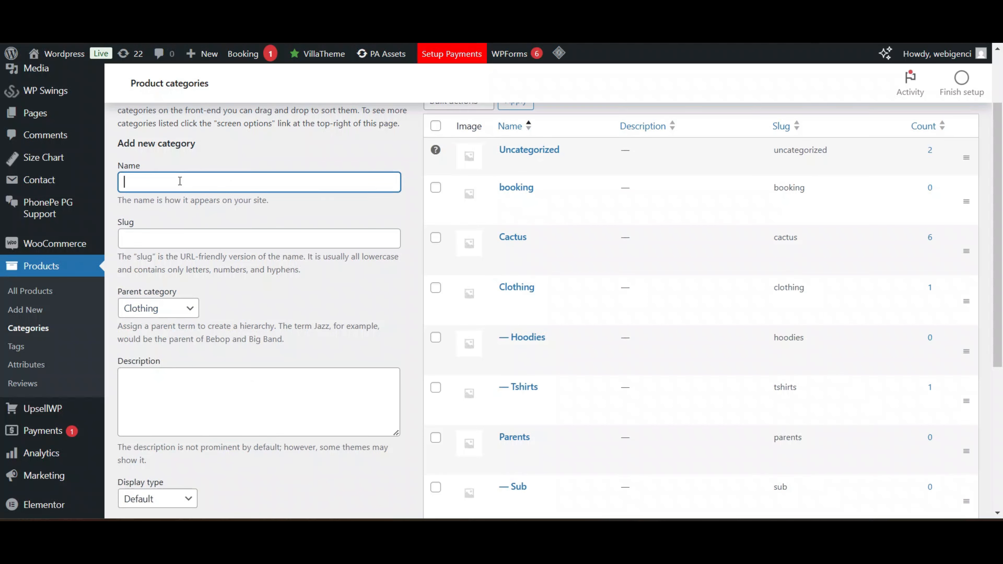
scroll(202, 301, "down", 3)
scroll(202, 310, "up", 2)
scroll(204, 316, "up", 1)
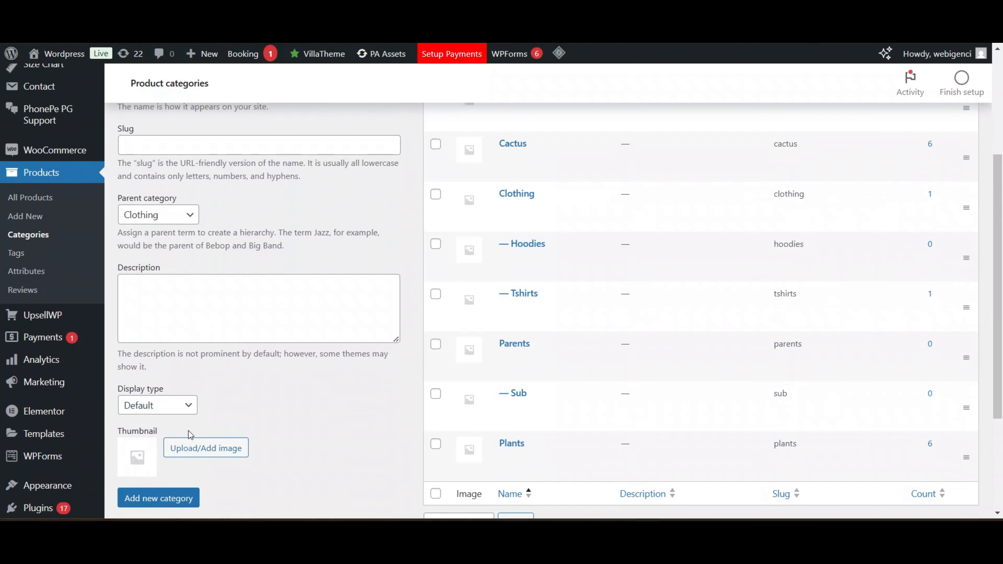
scroll(210, 324, "up", 2)
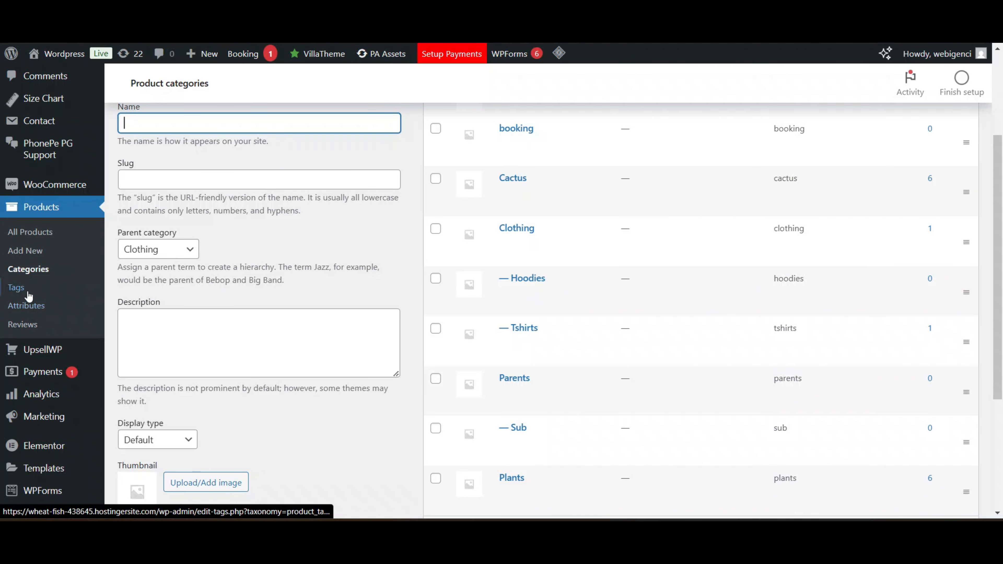
View the product attributes page with its existing terms, and return to the list of all products.
left_click(27, 304)
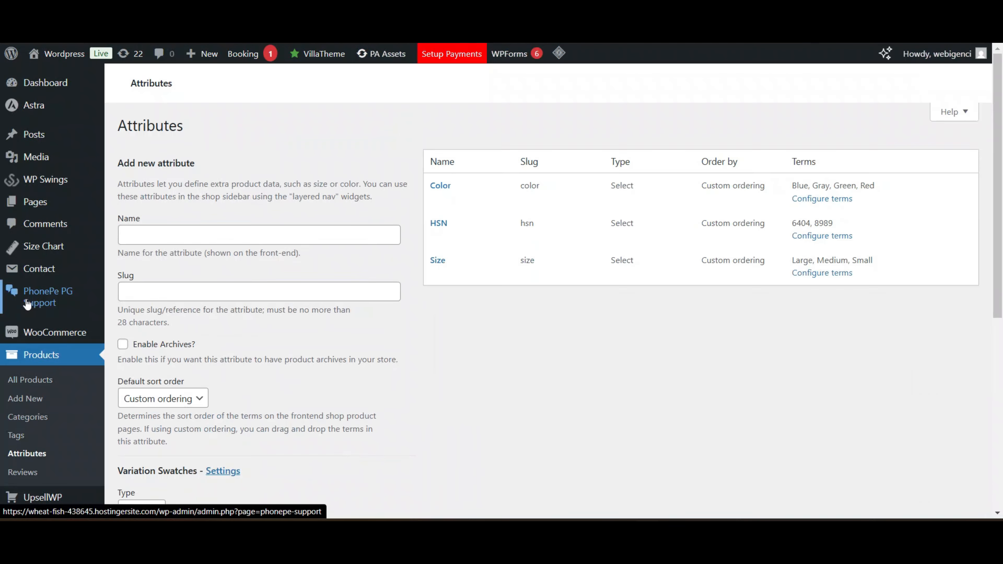
mouse_move(427, 270)
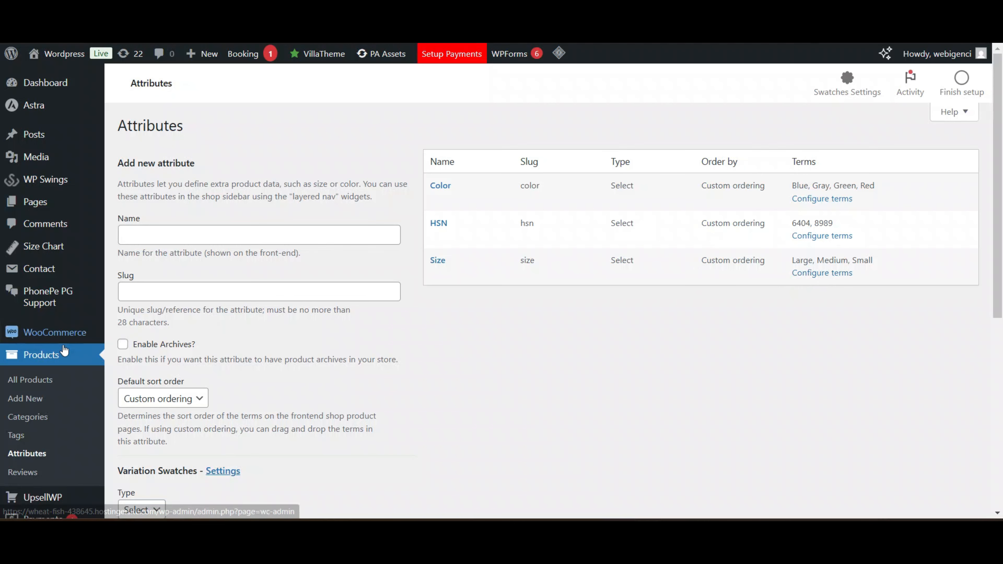
left_click(40, 388)
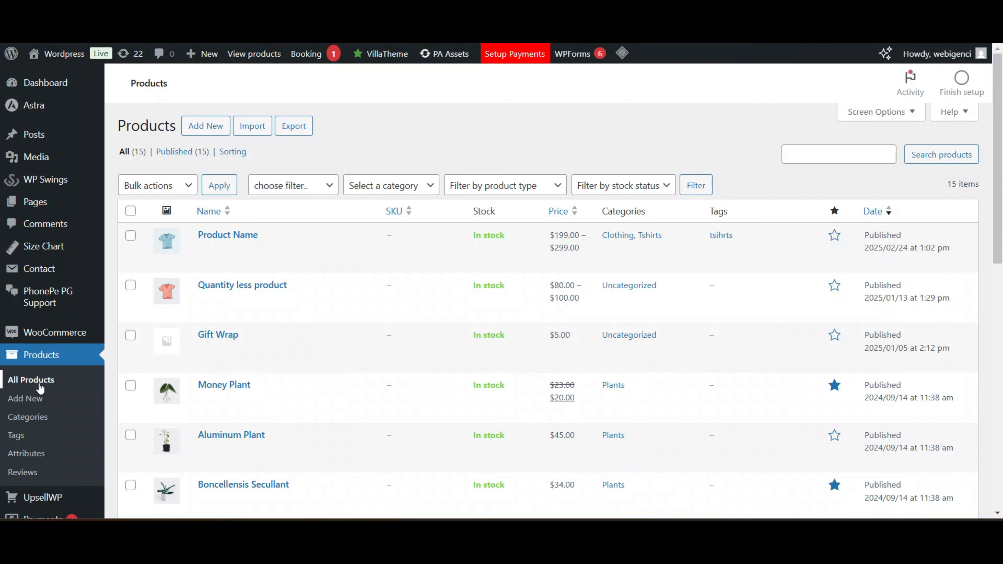